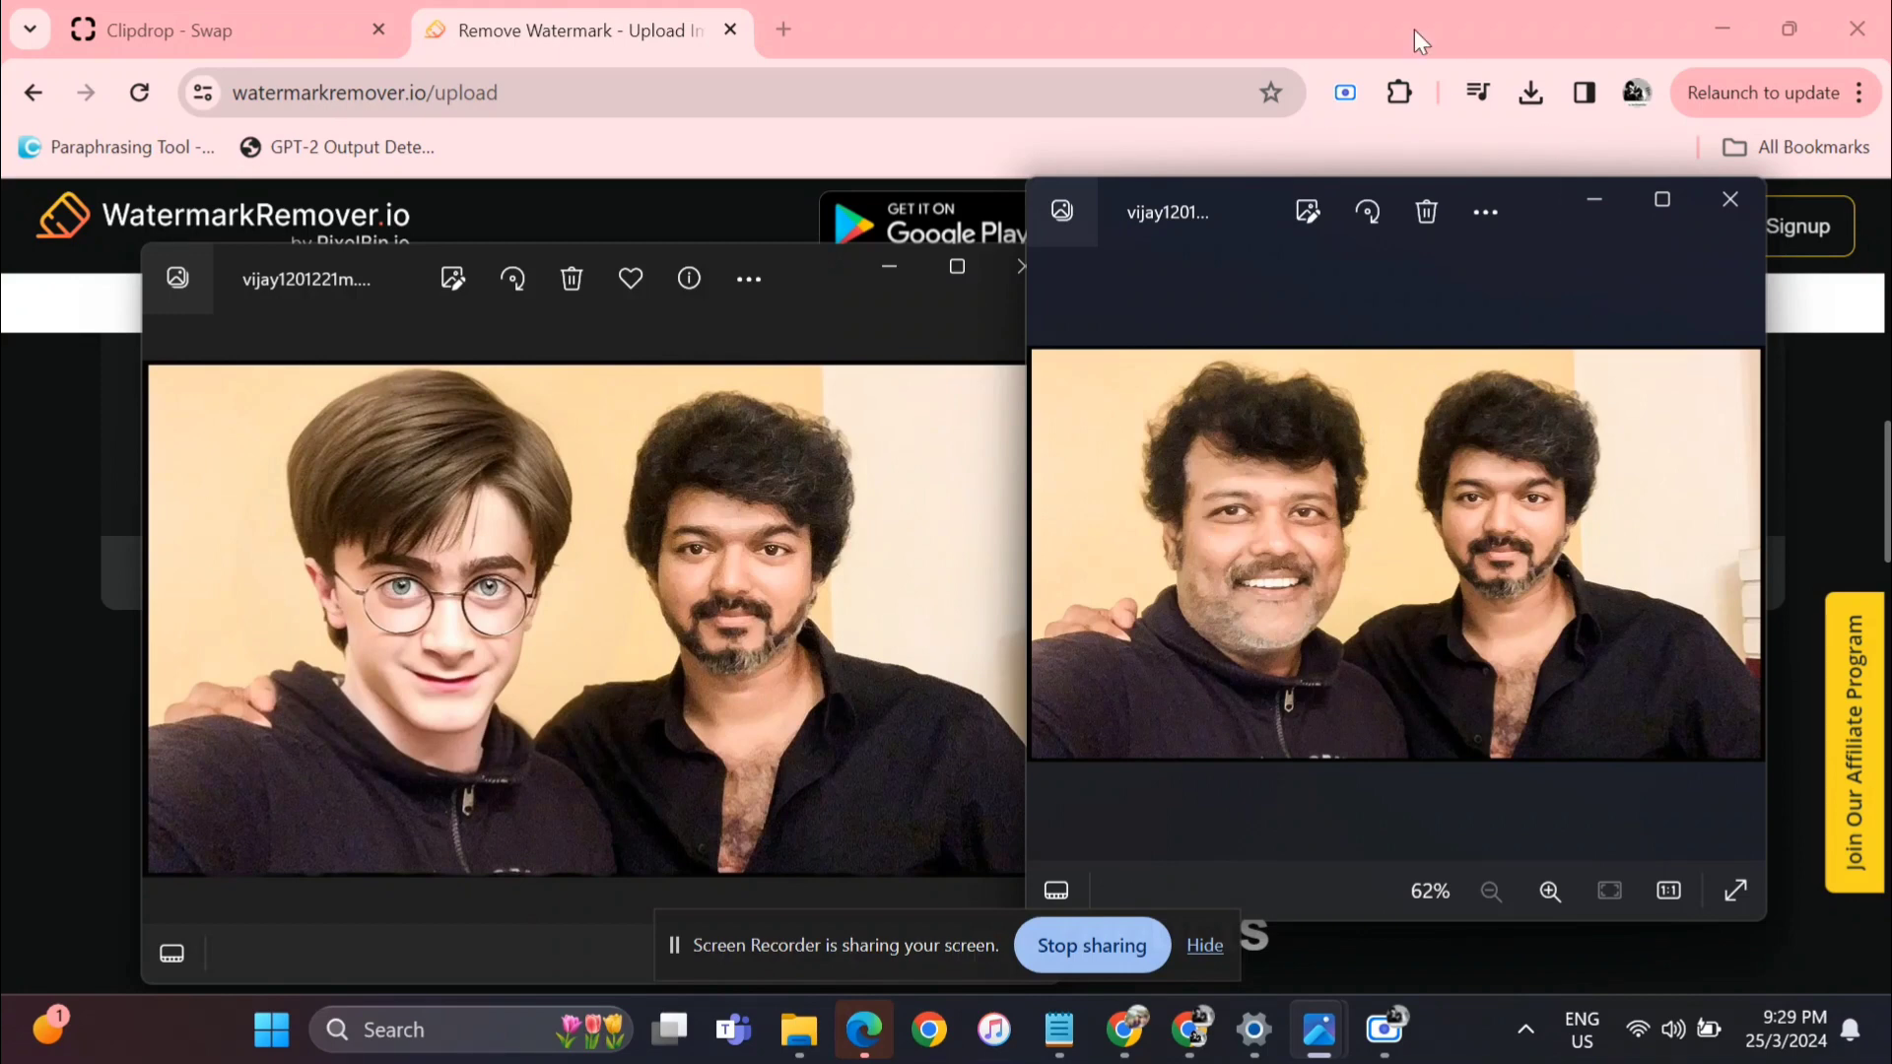
click(1133, 12)
click(123, 12)
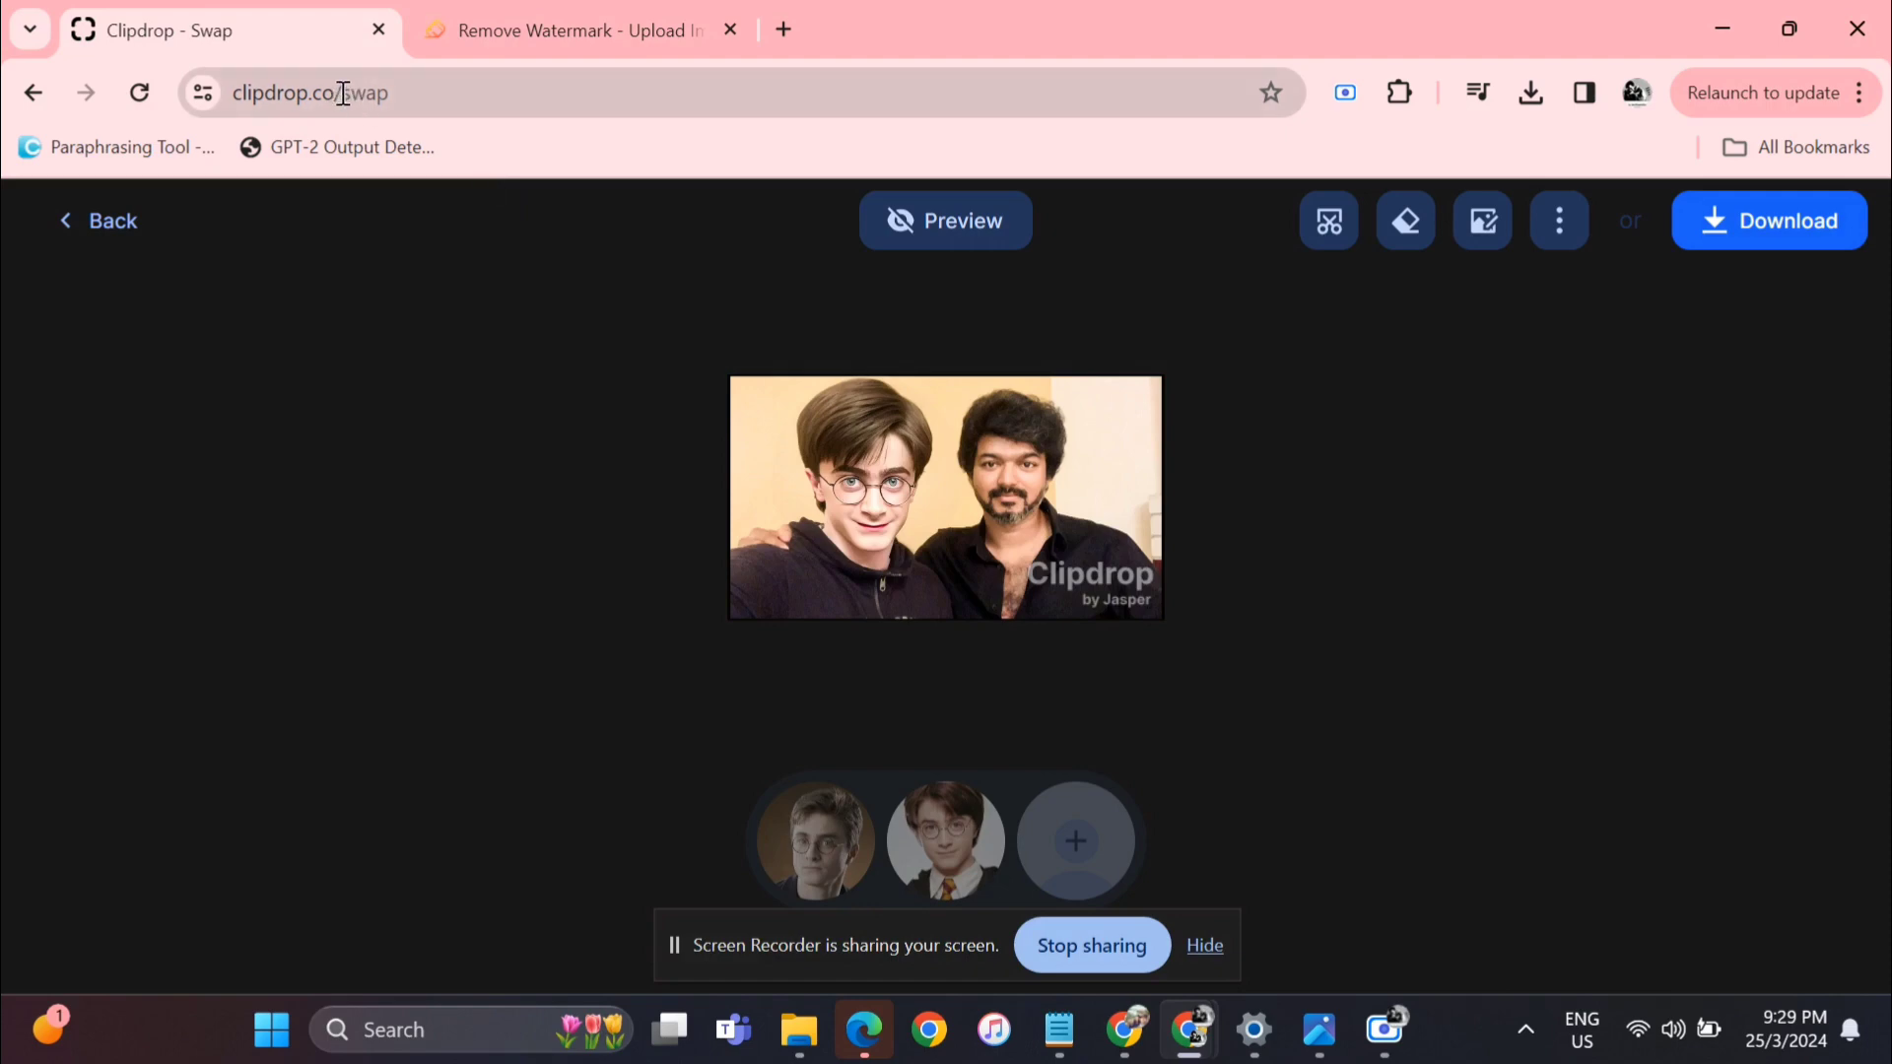
drag(338, 91, 562, 94)
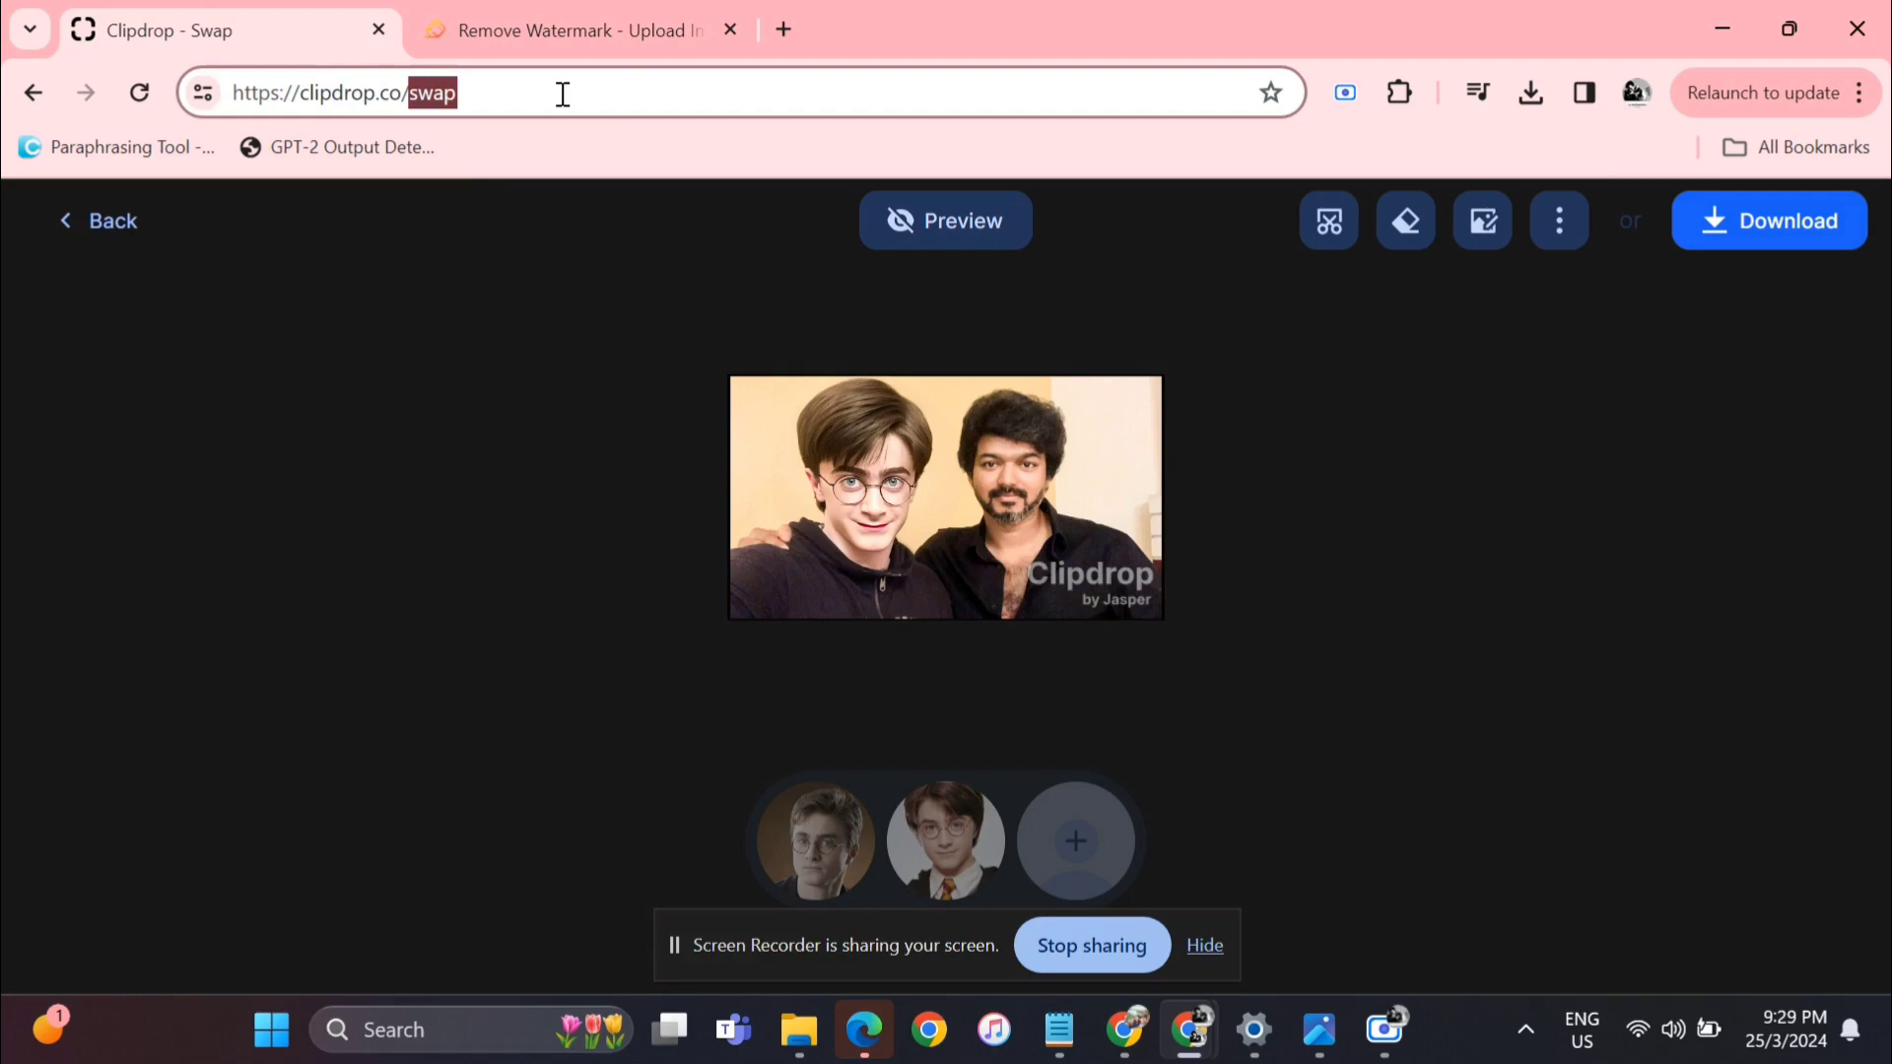
key(BackSpace)
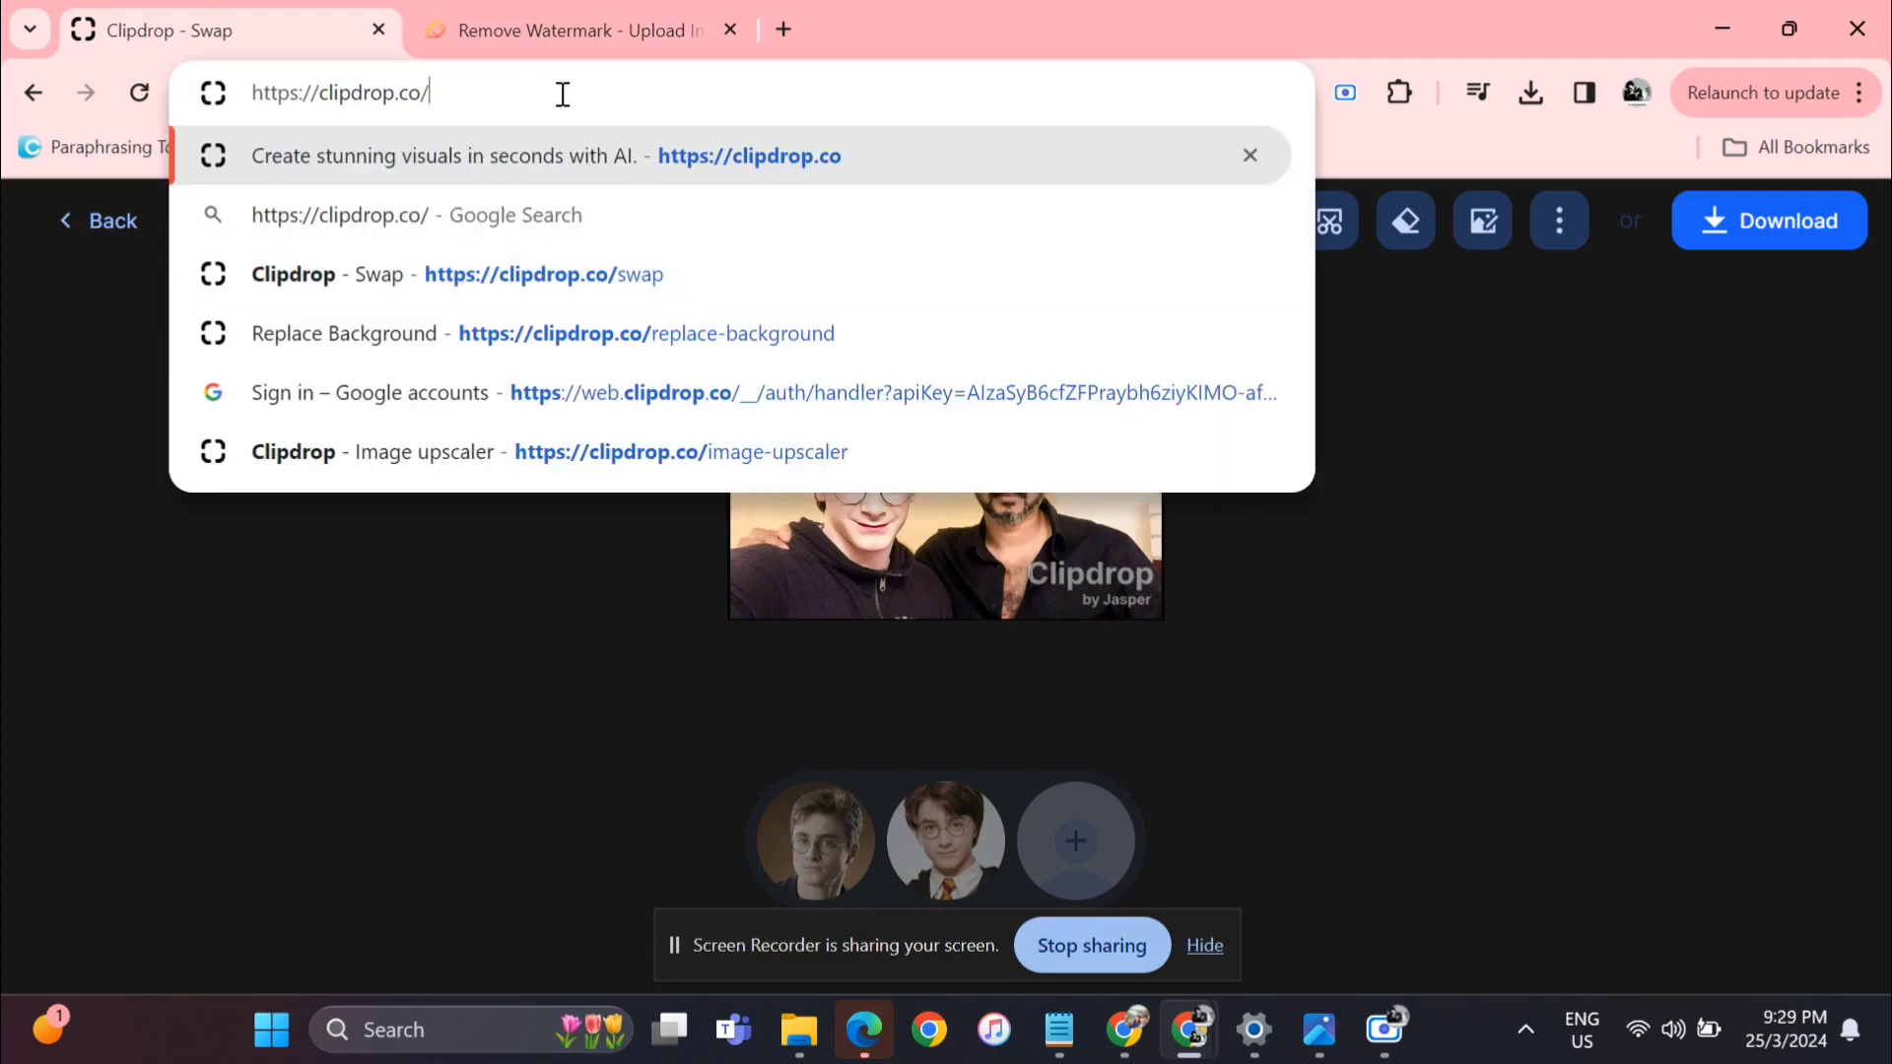
key(Return)
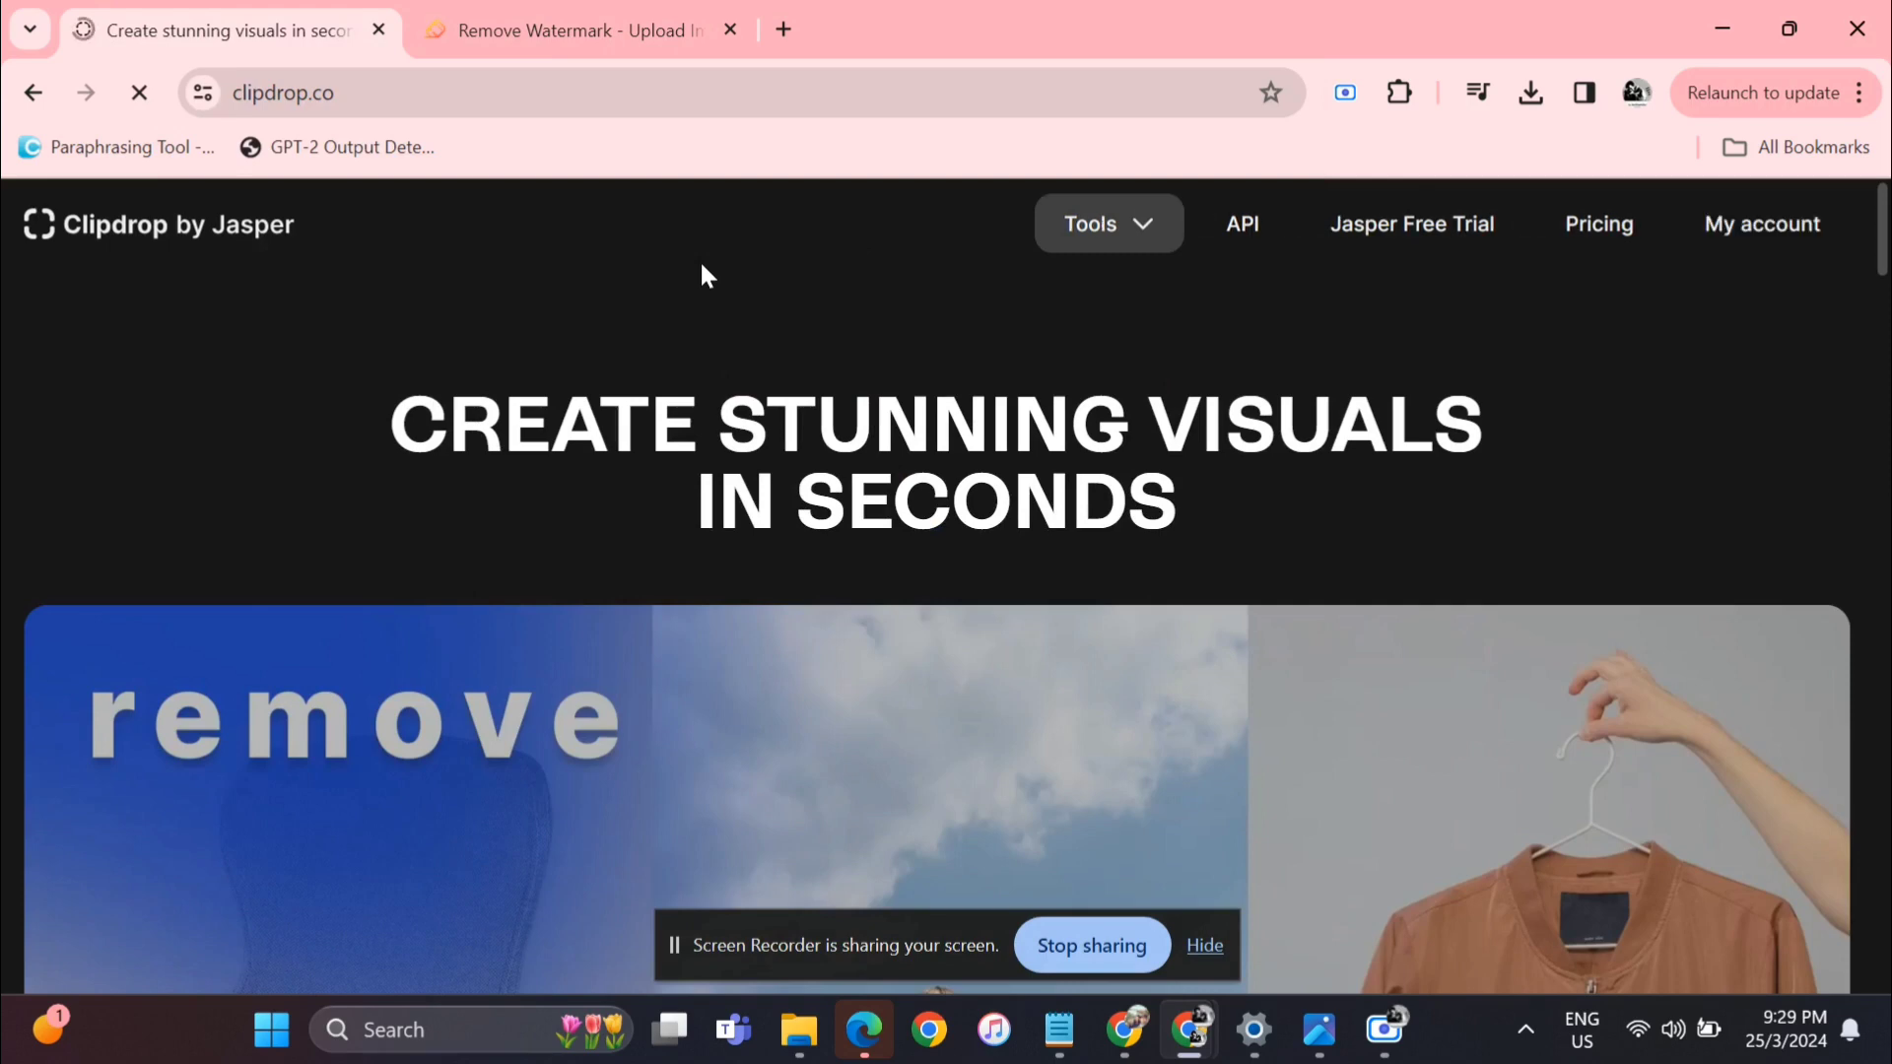
- Open Clipdrop's Swap tool
click(1064, 224)
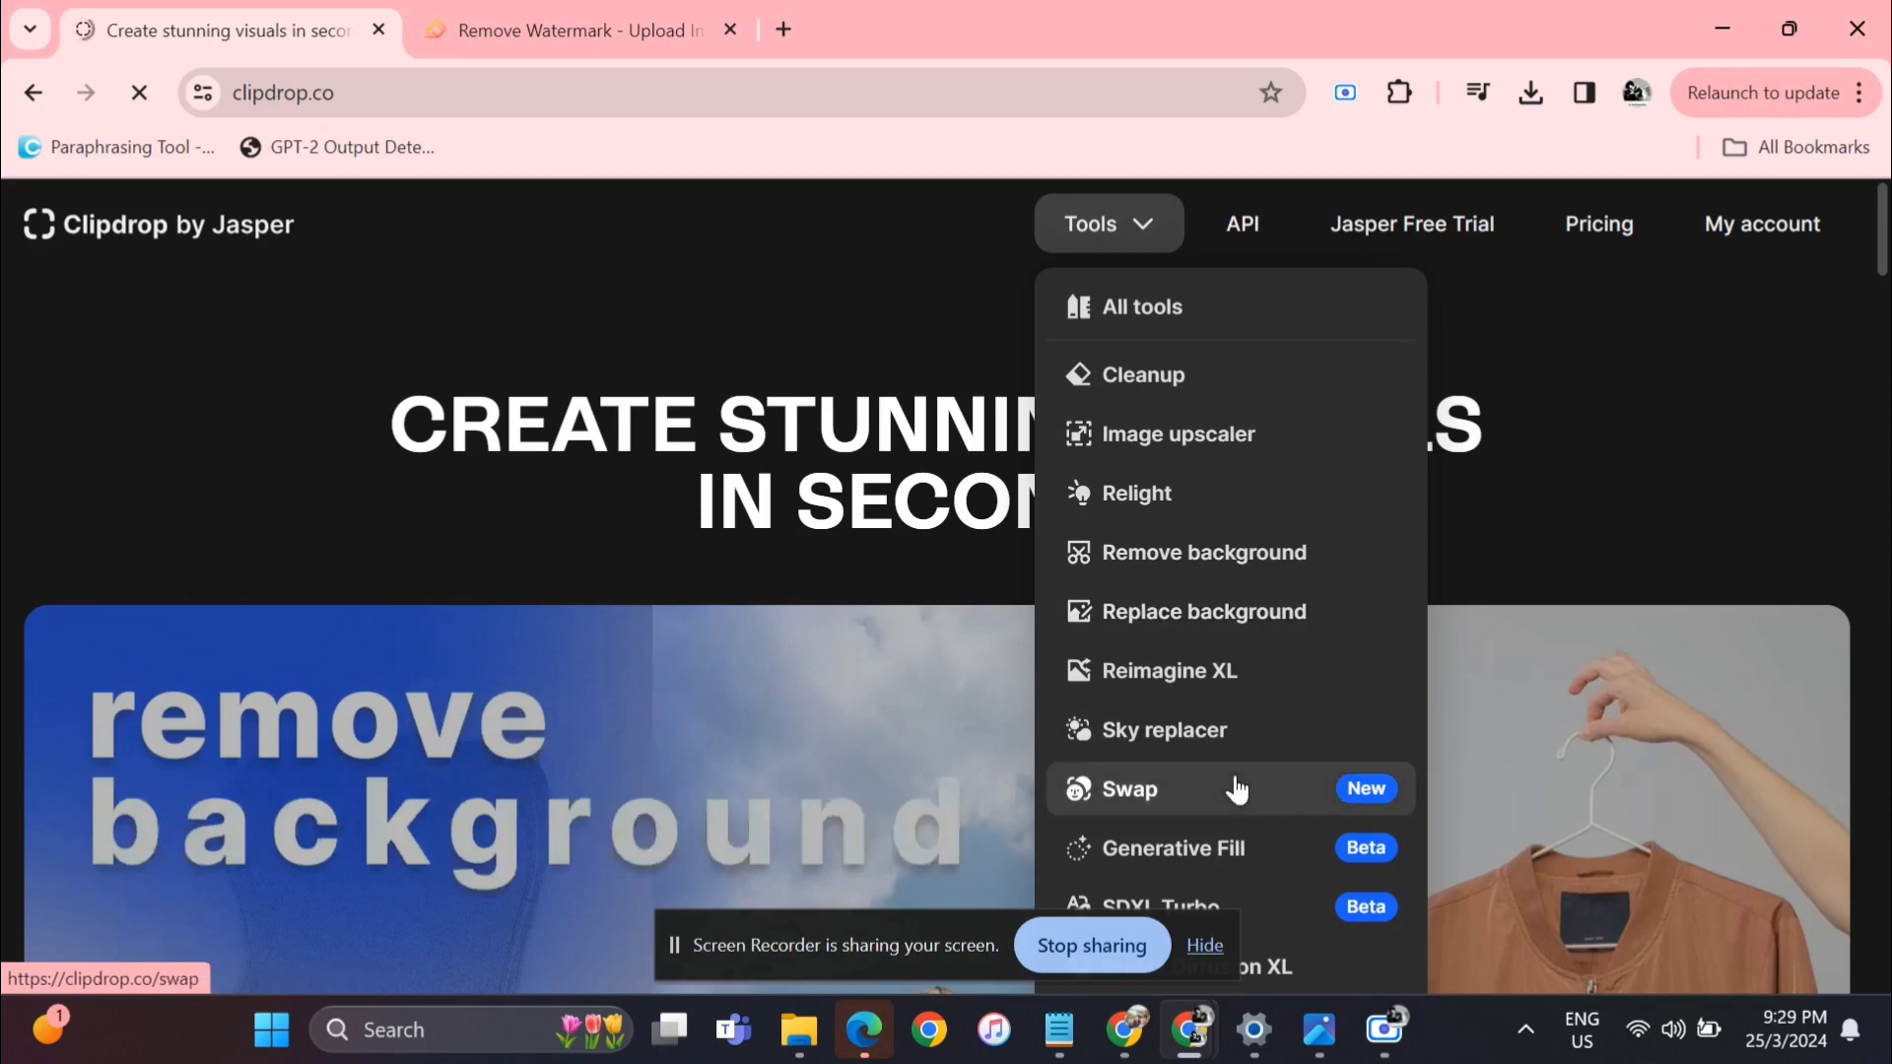
click(1133, 795)
scroll(972, 562, down, 2)
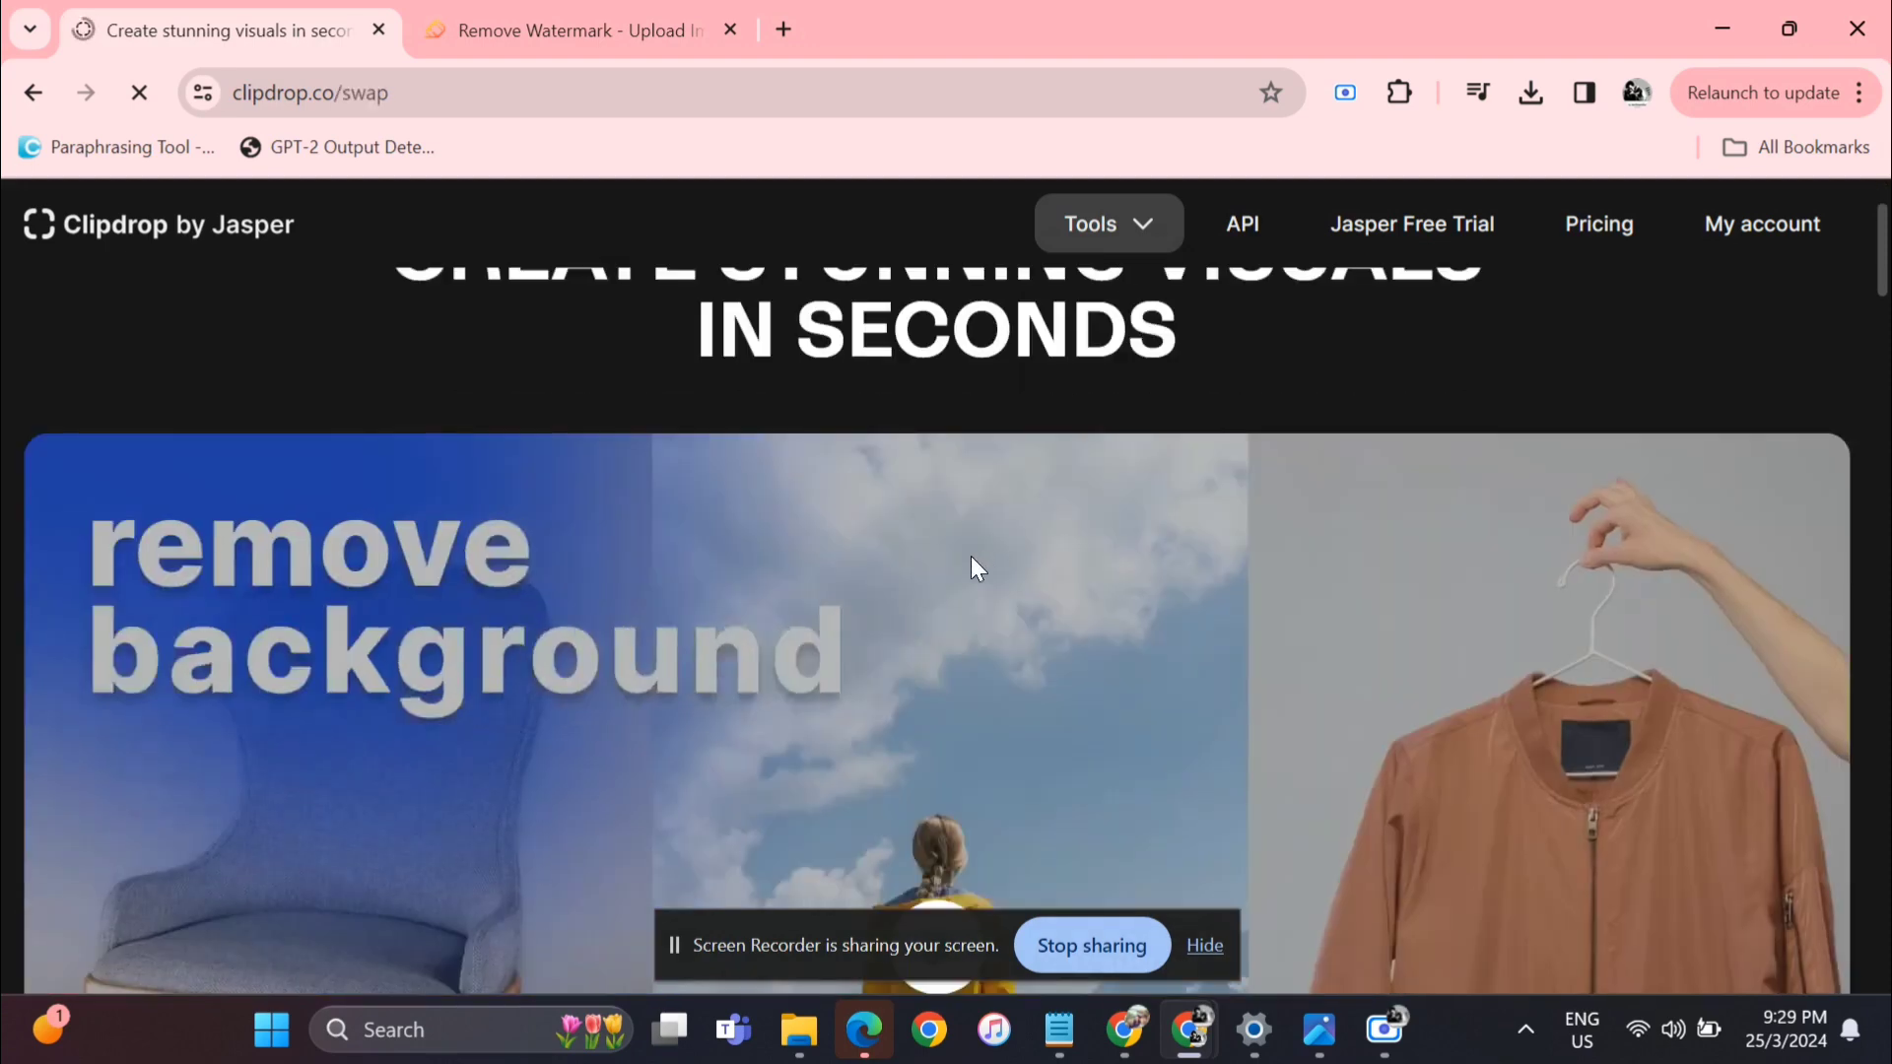
scroll(971, 557, down, 3)
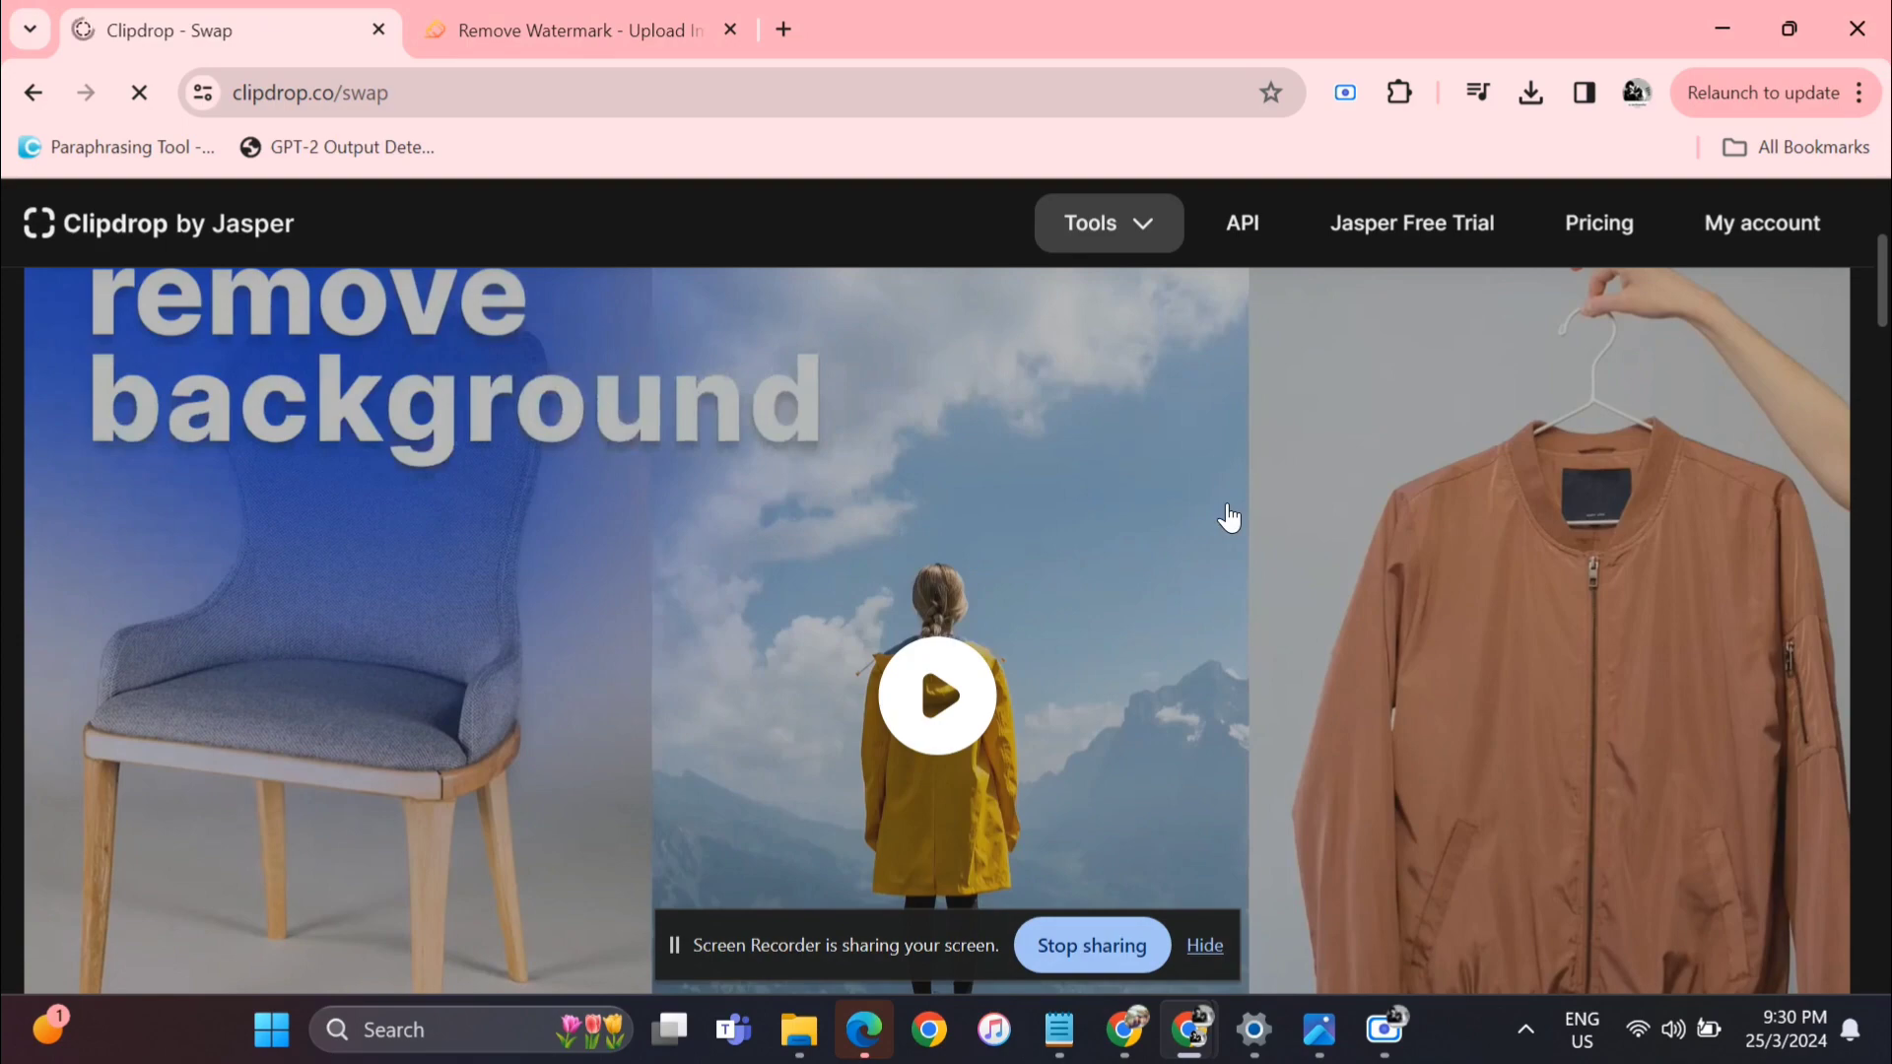
- Upload the vijay1201221m JPG from the Downloads folder as the image for the face swap
scroll(1214, 548, down, 10)
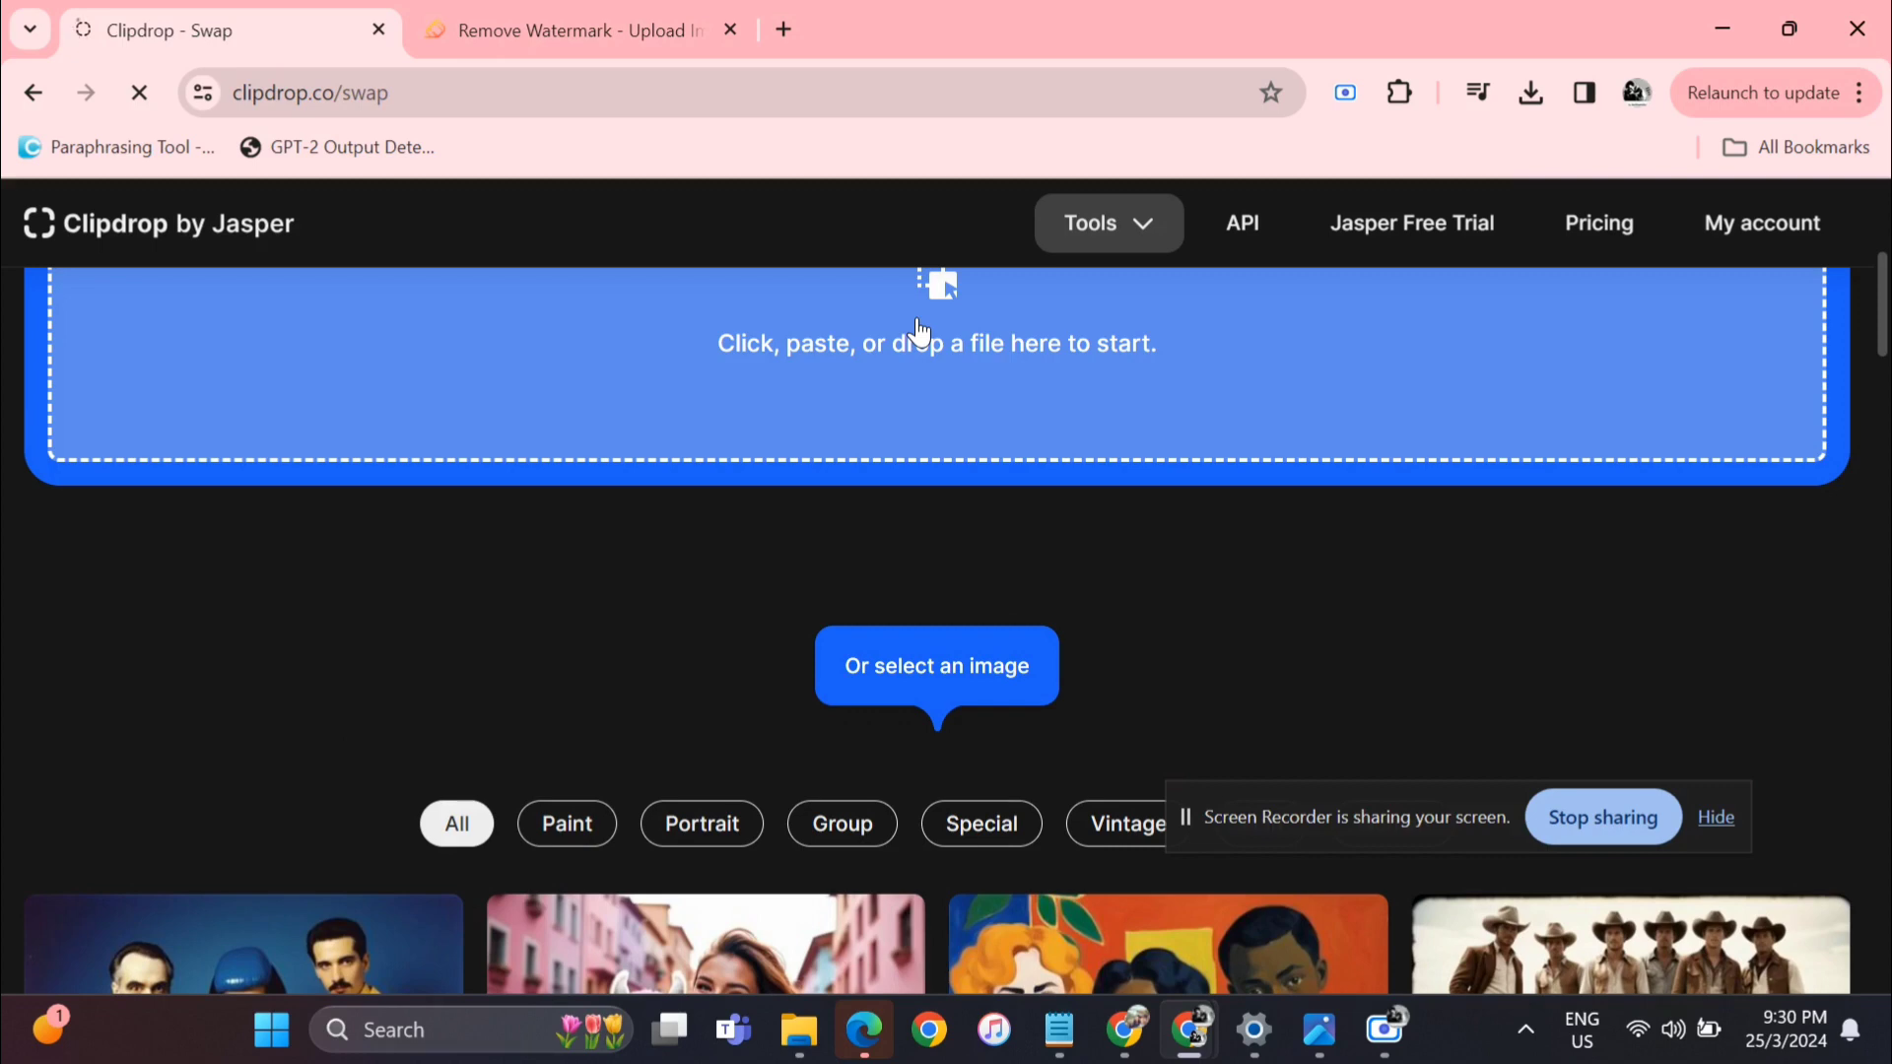
click(657, 481)
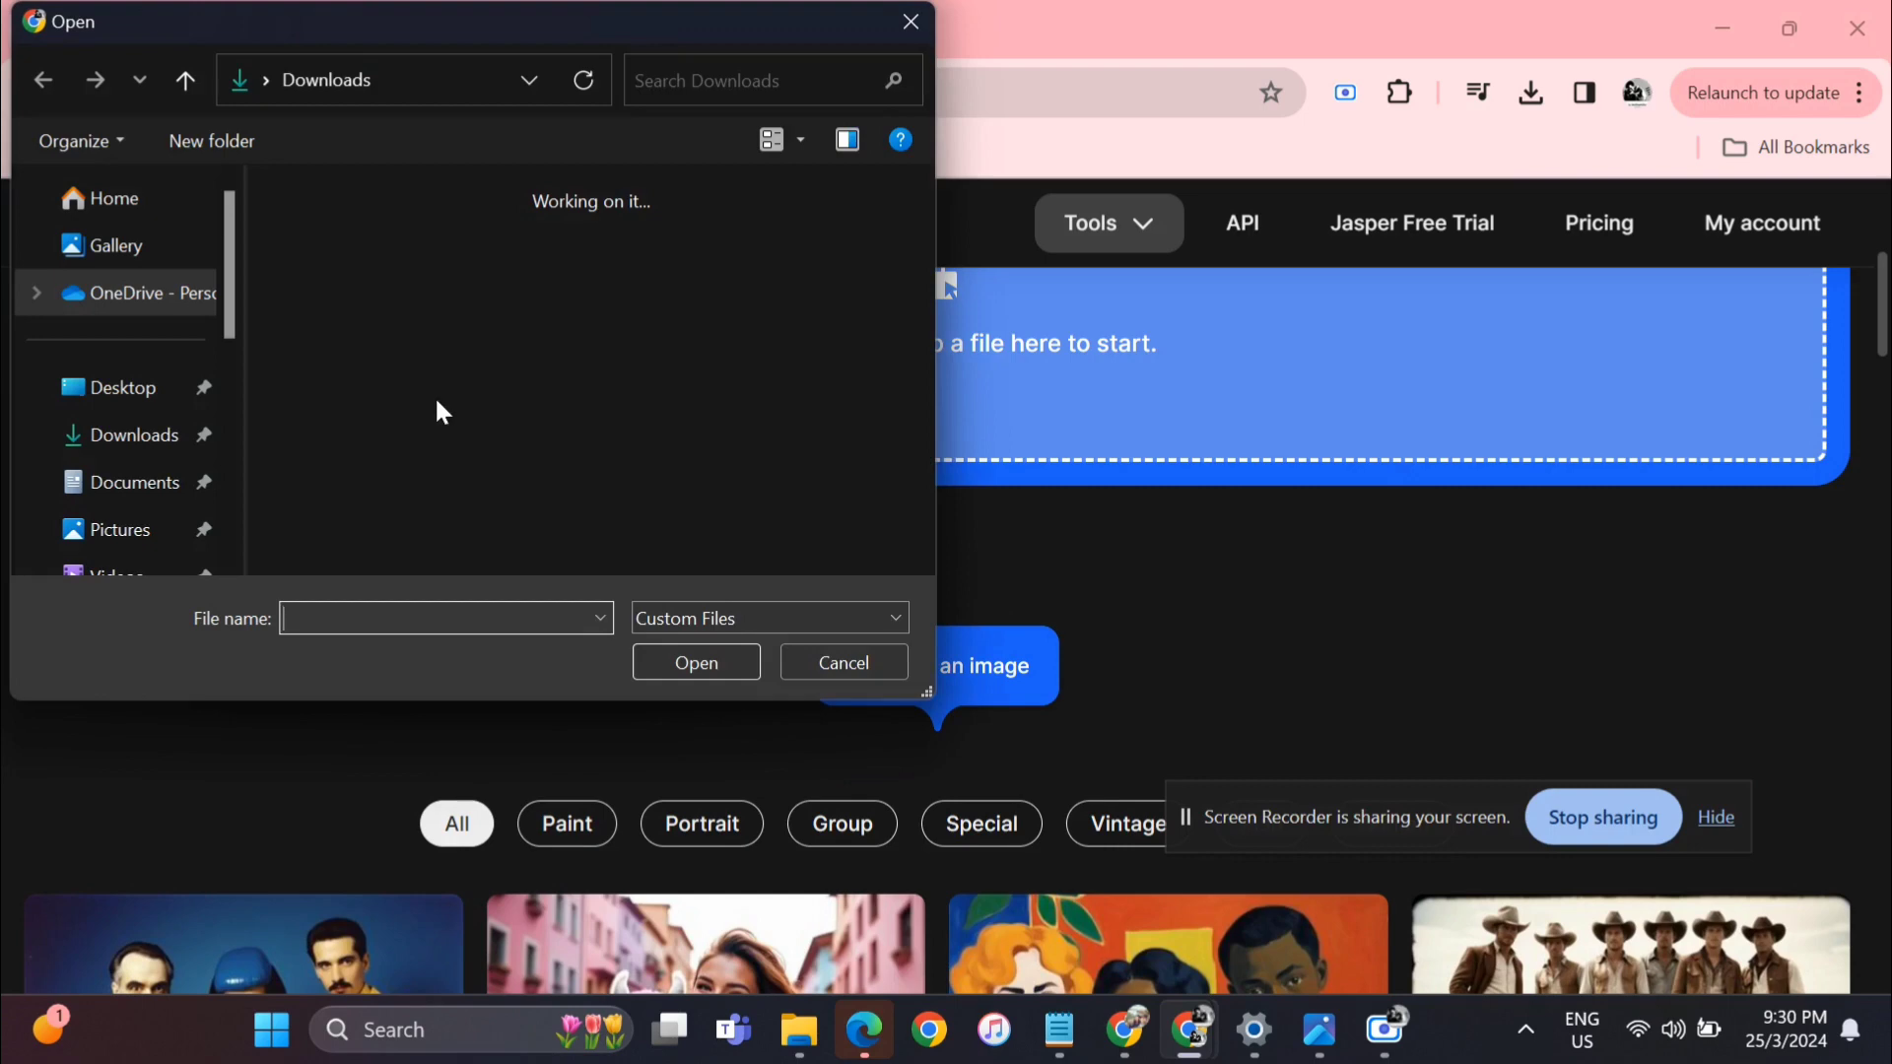
click(133, 438)
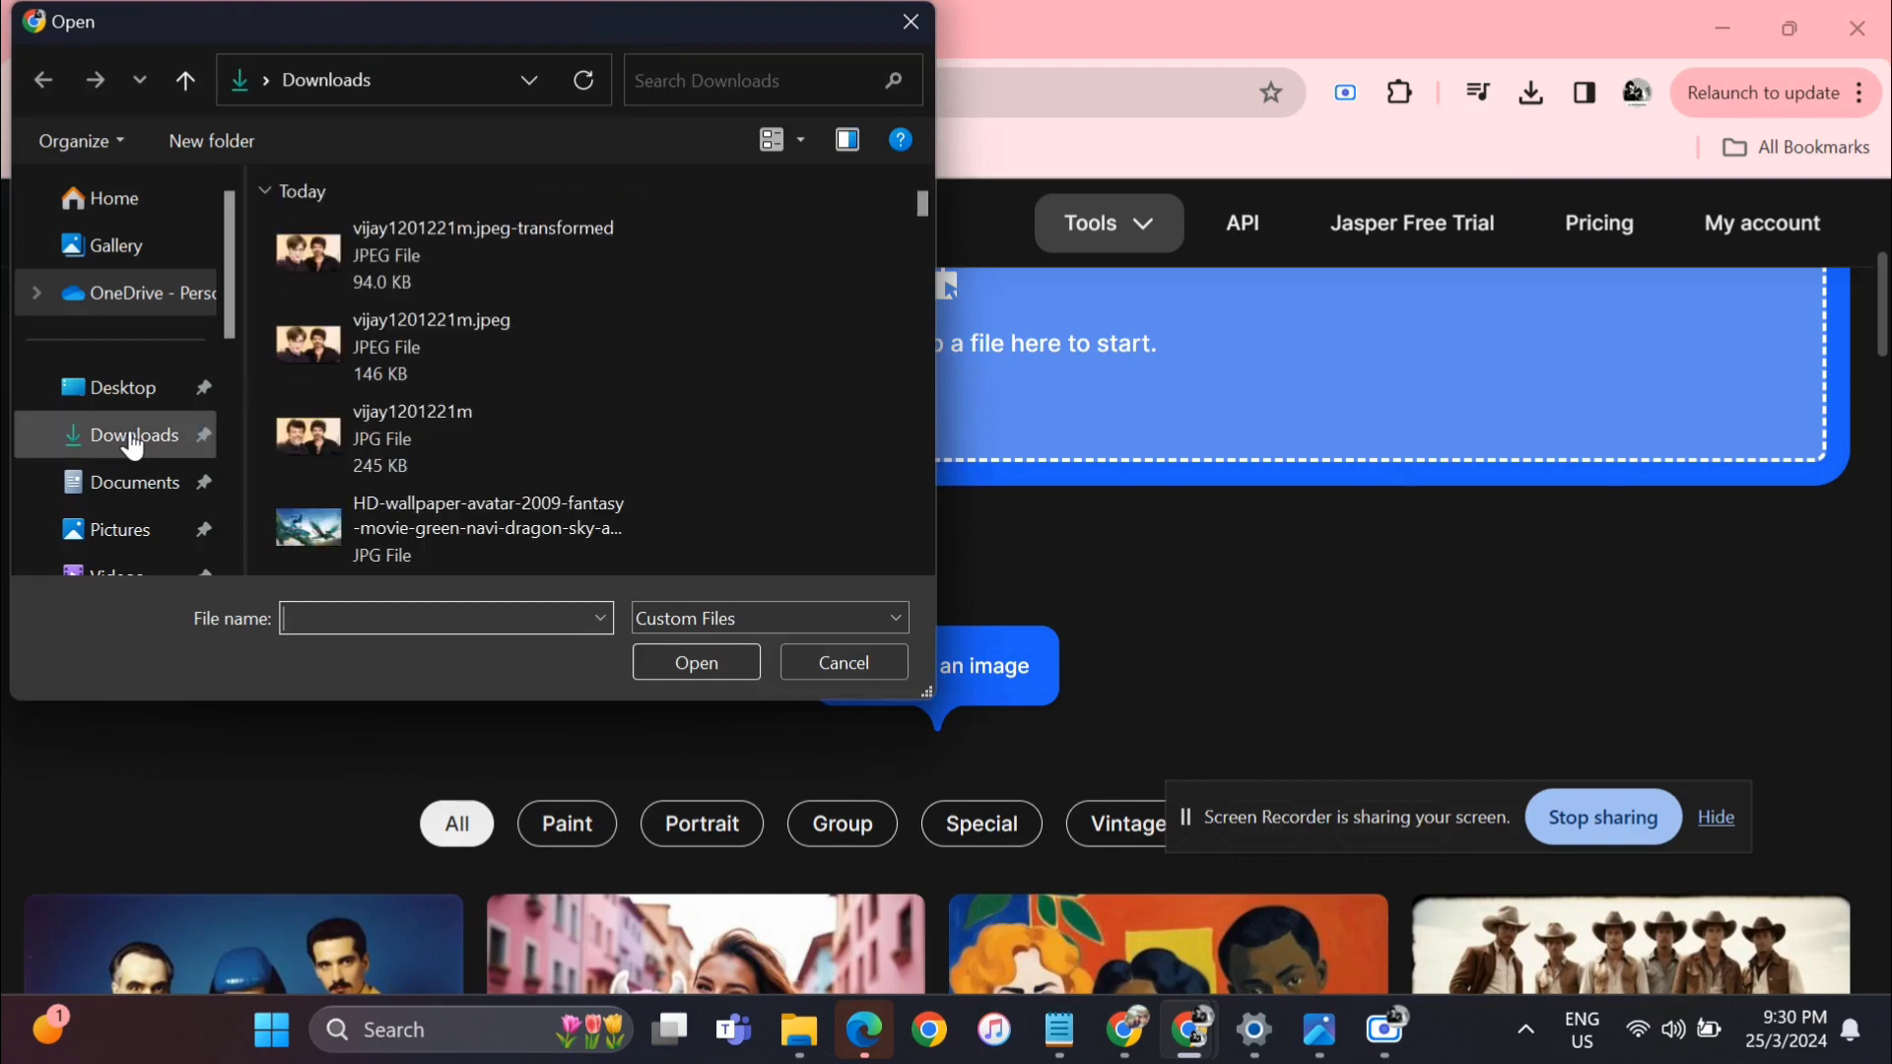
click(418, 447)
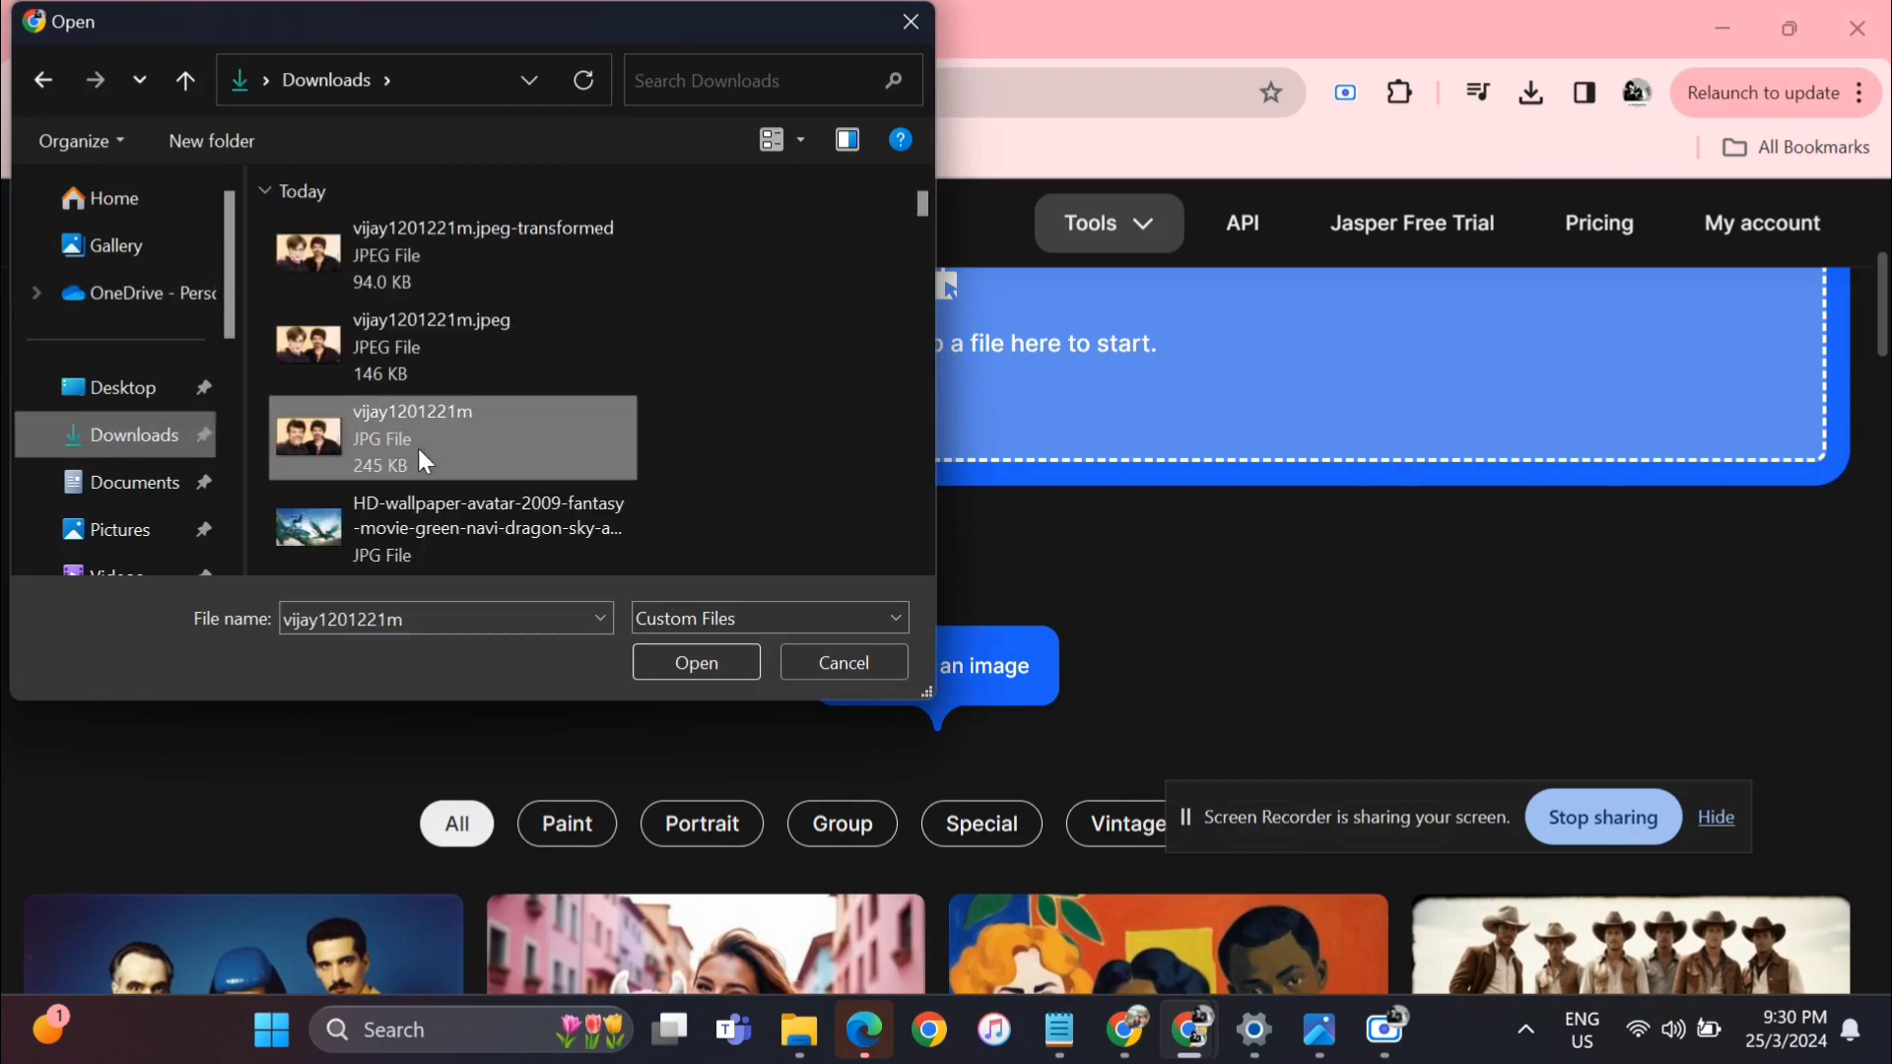
click(688, 653)
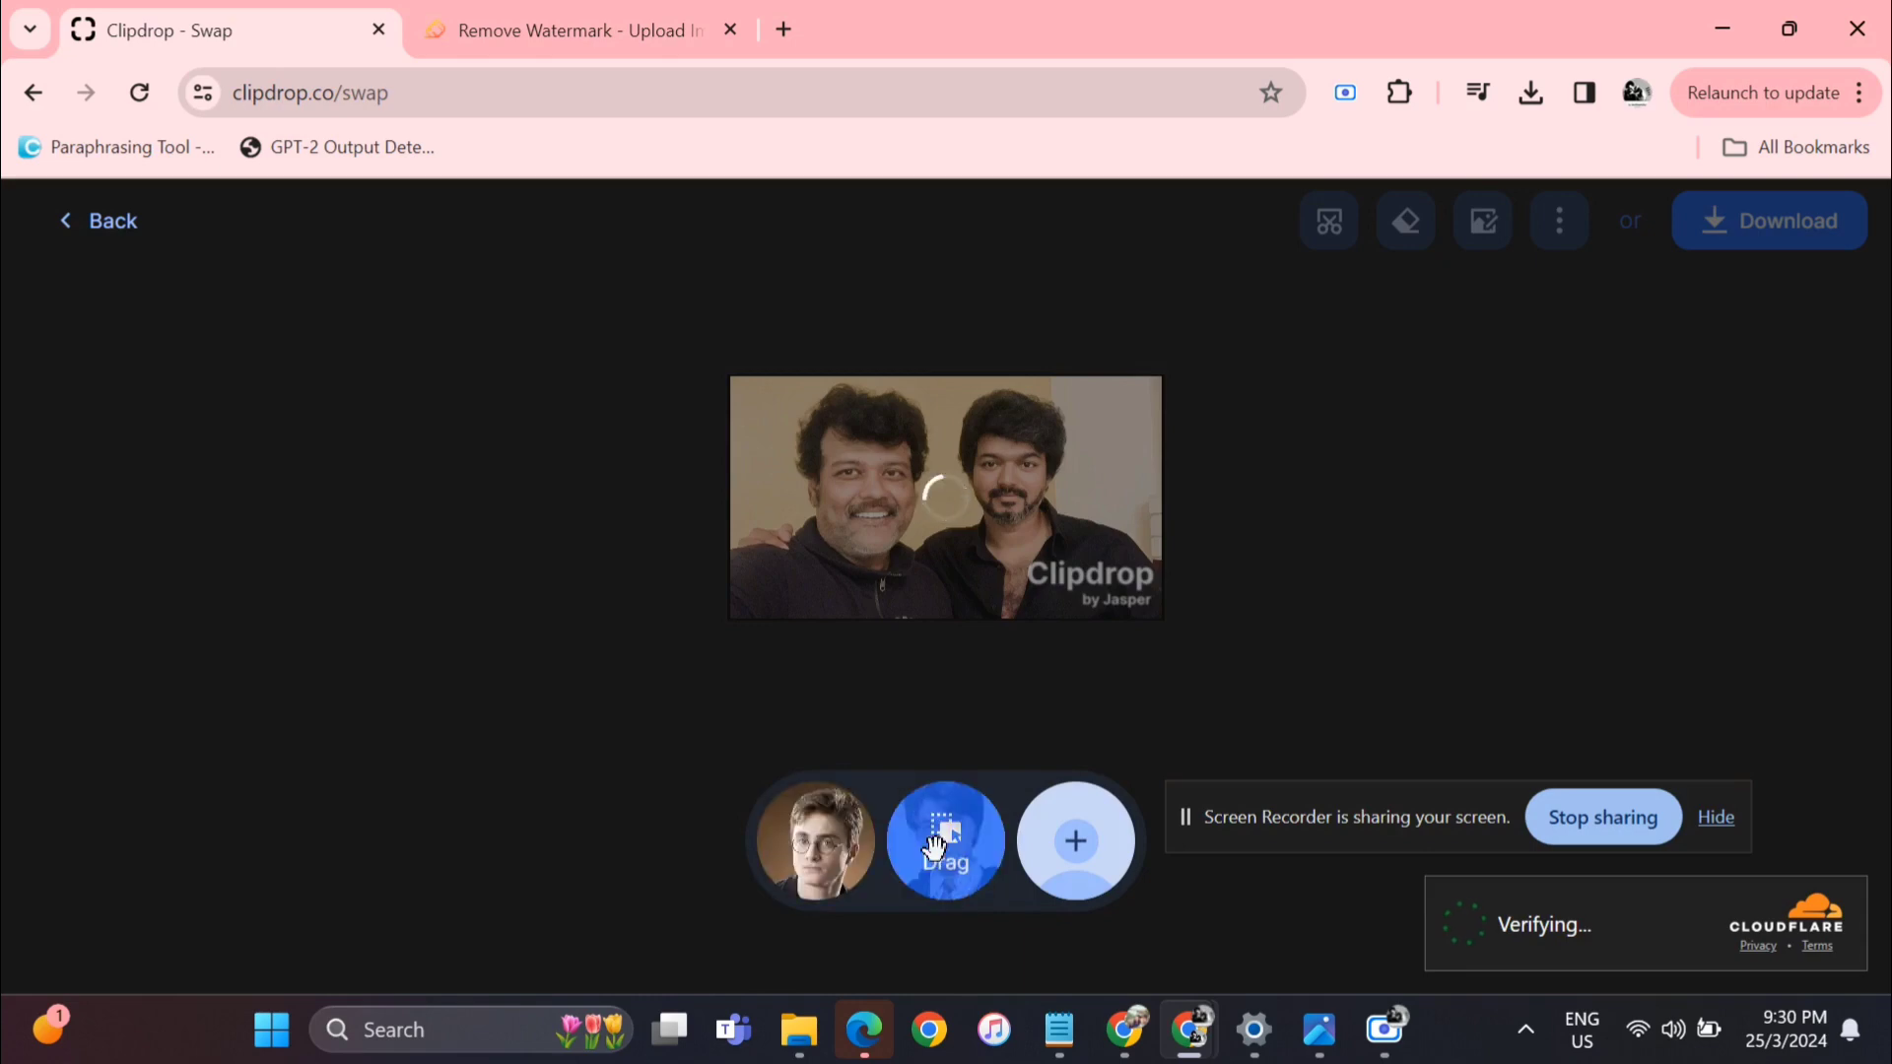
- Add the "harry potter" PNG from Downloads as a new source face for the swap
click(1095, 835)
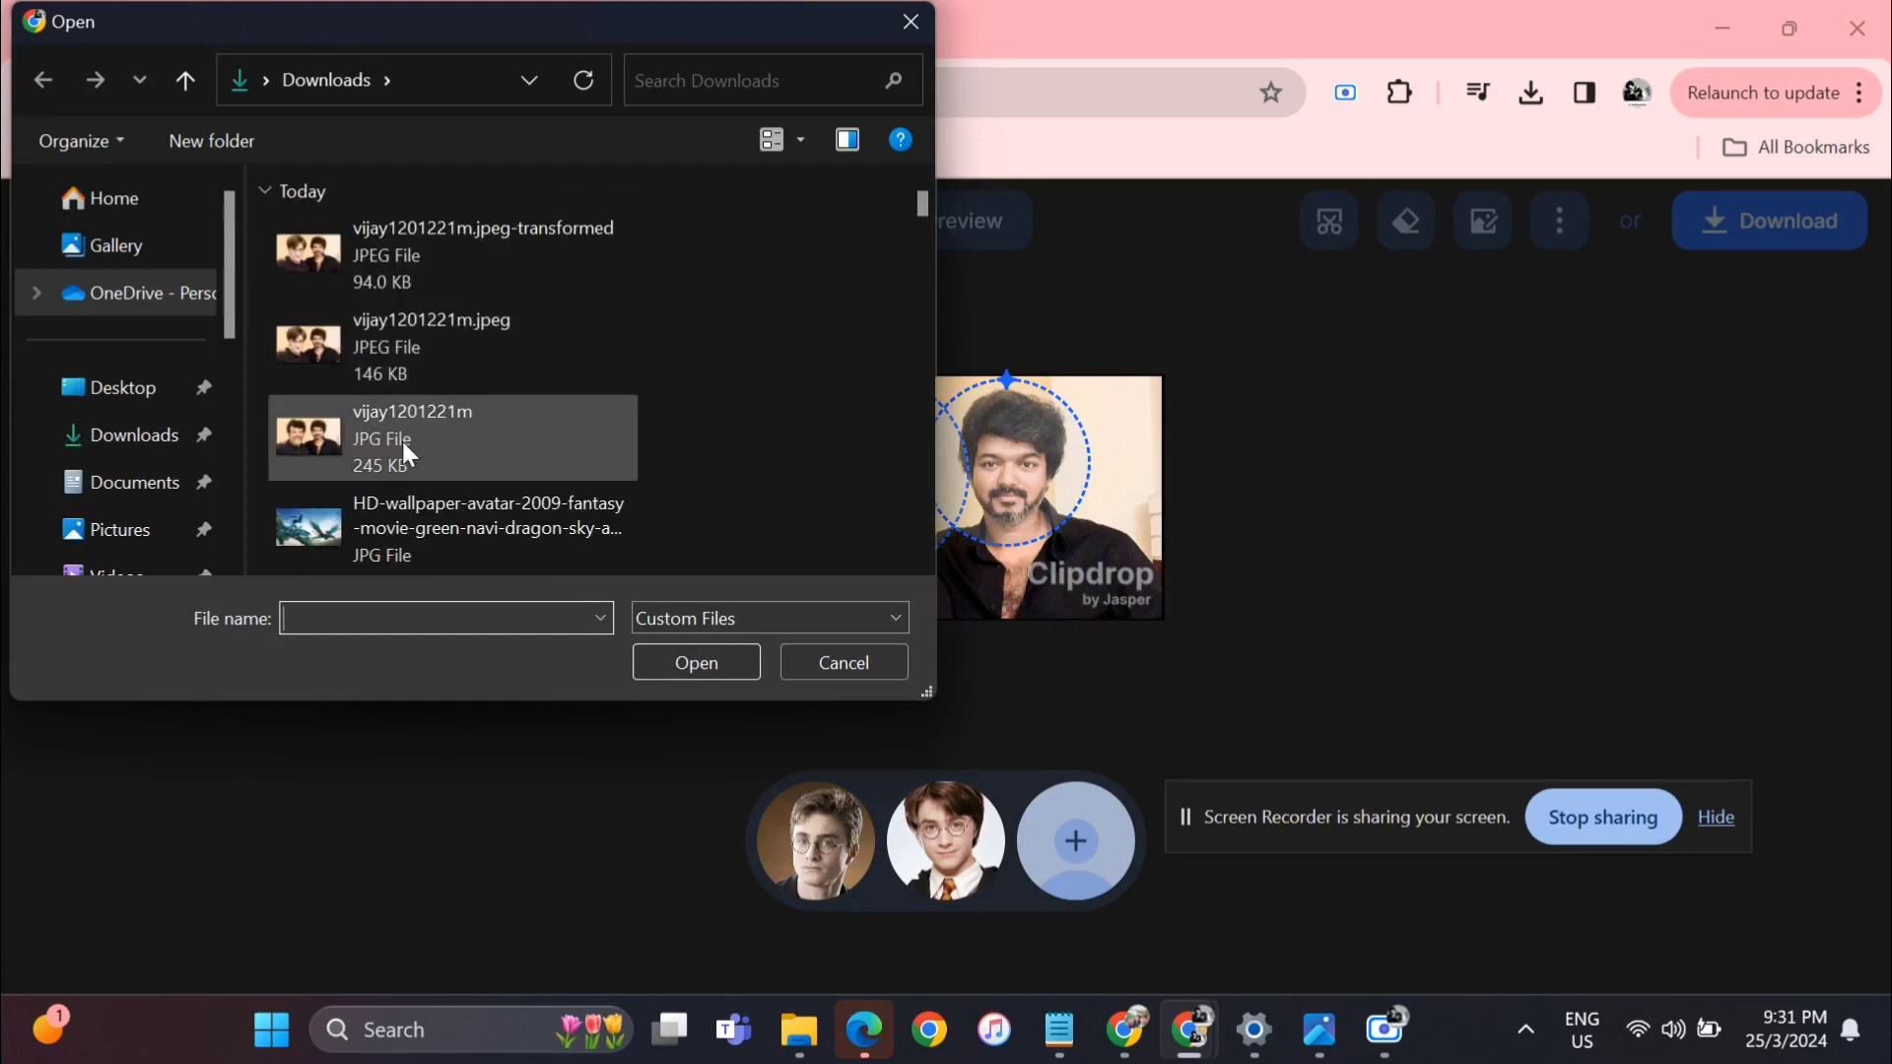
scroll(402, 442, down, 1)
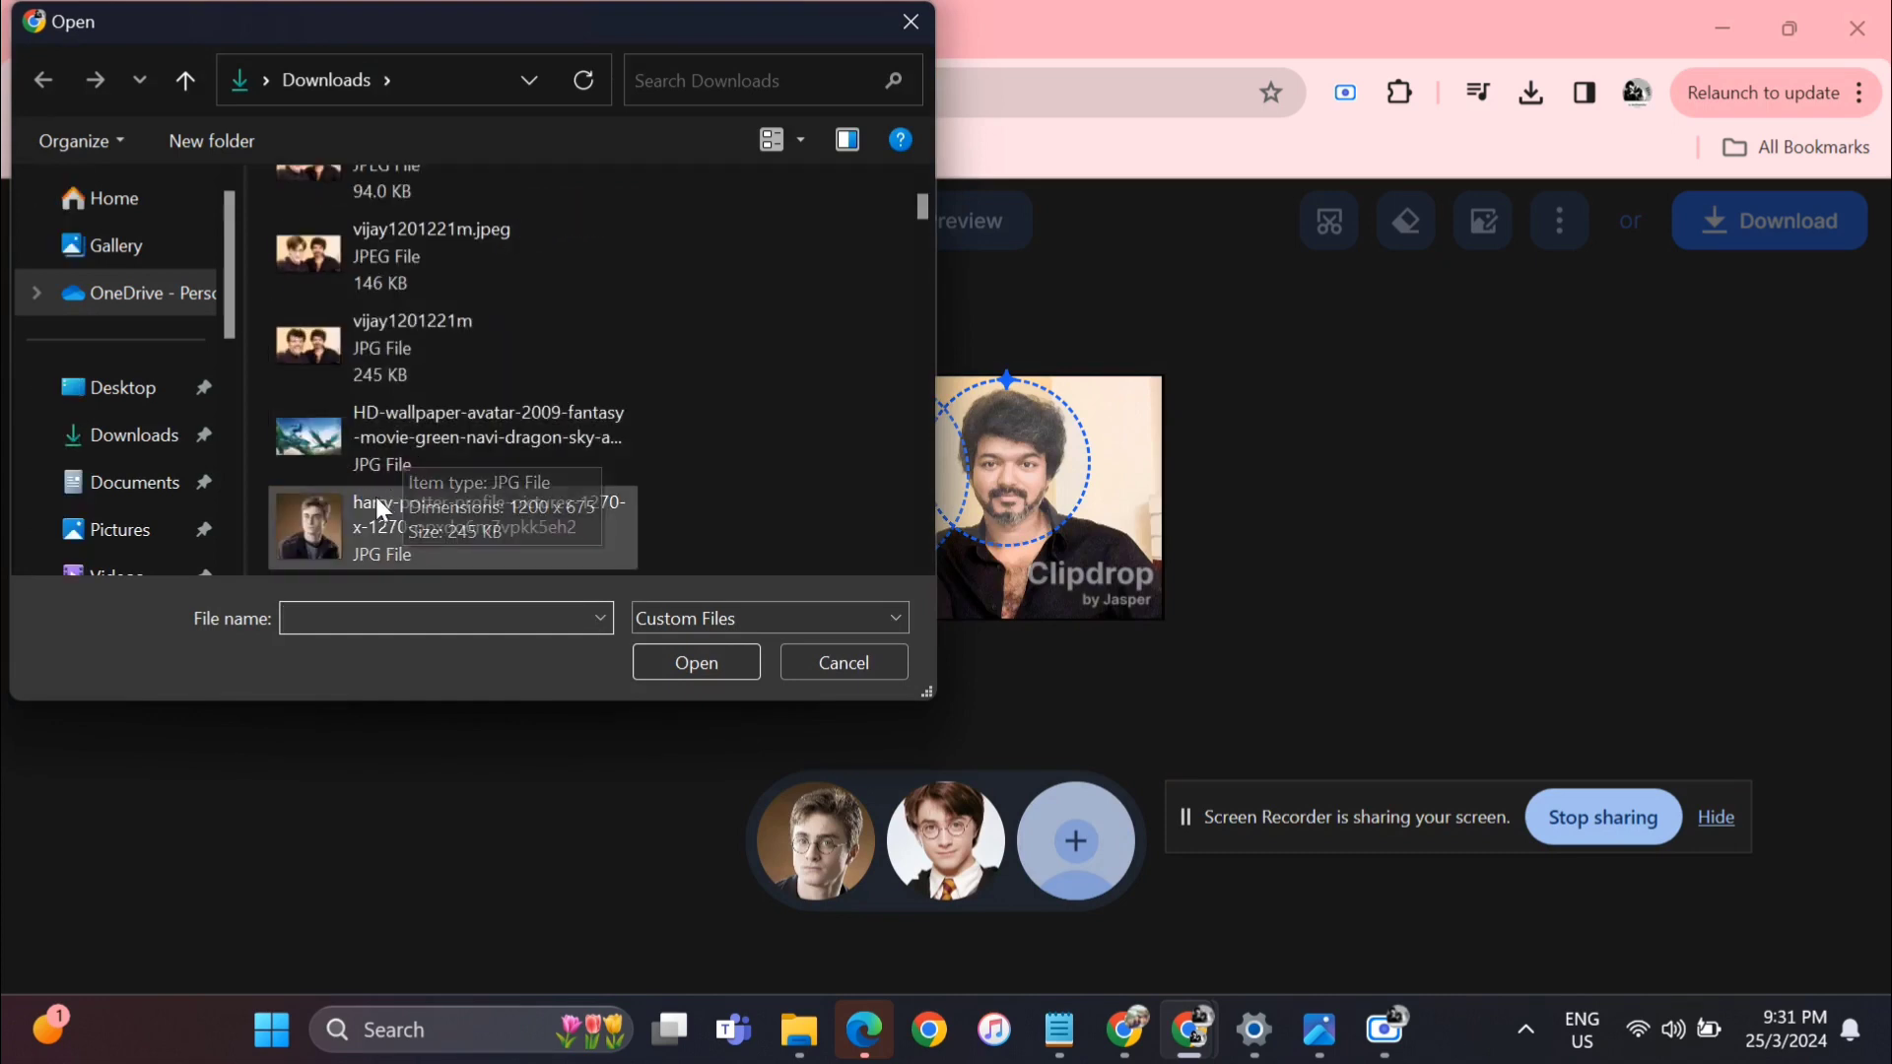
scroll(374, 398, down, 1)
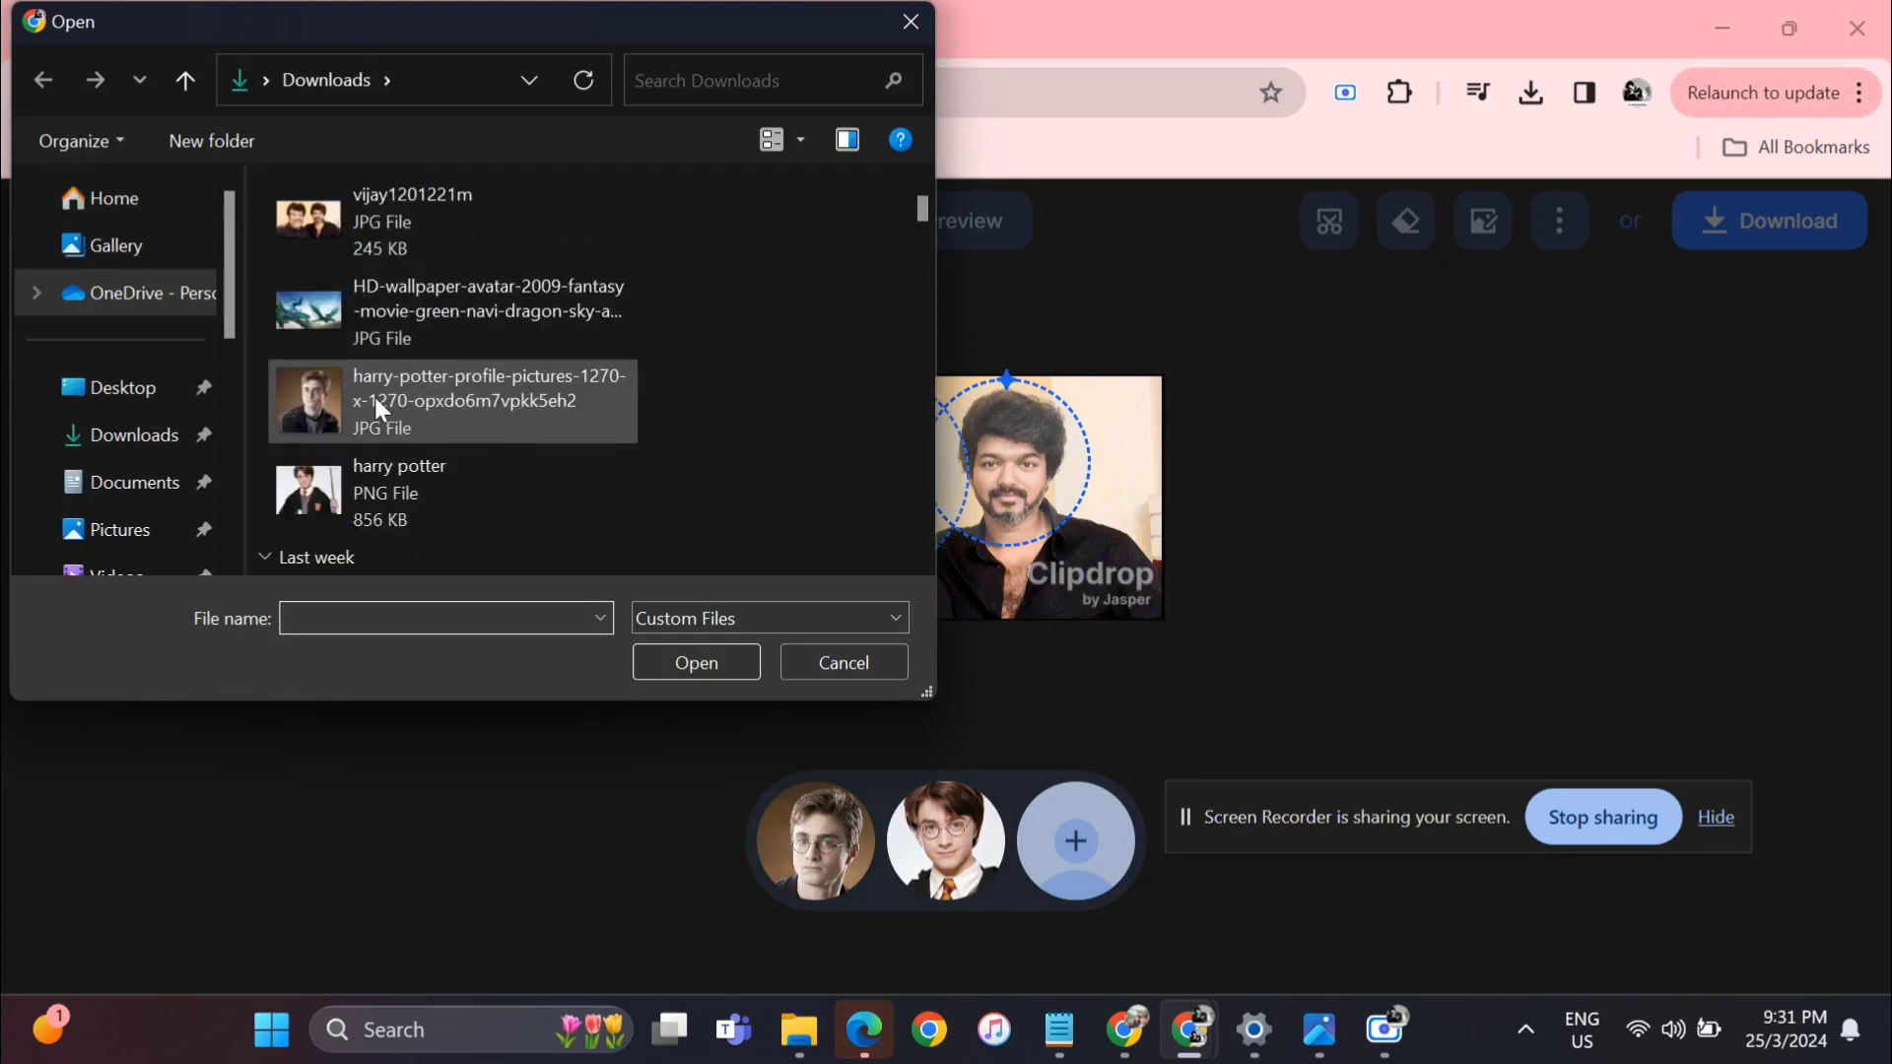
click(383, 496)
click(700, 658)
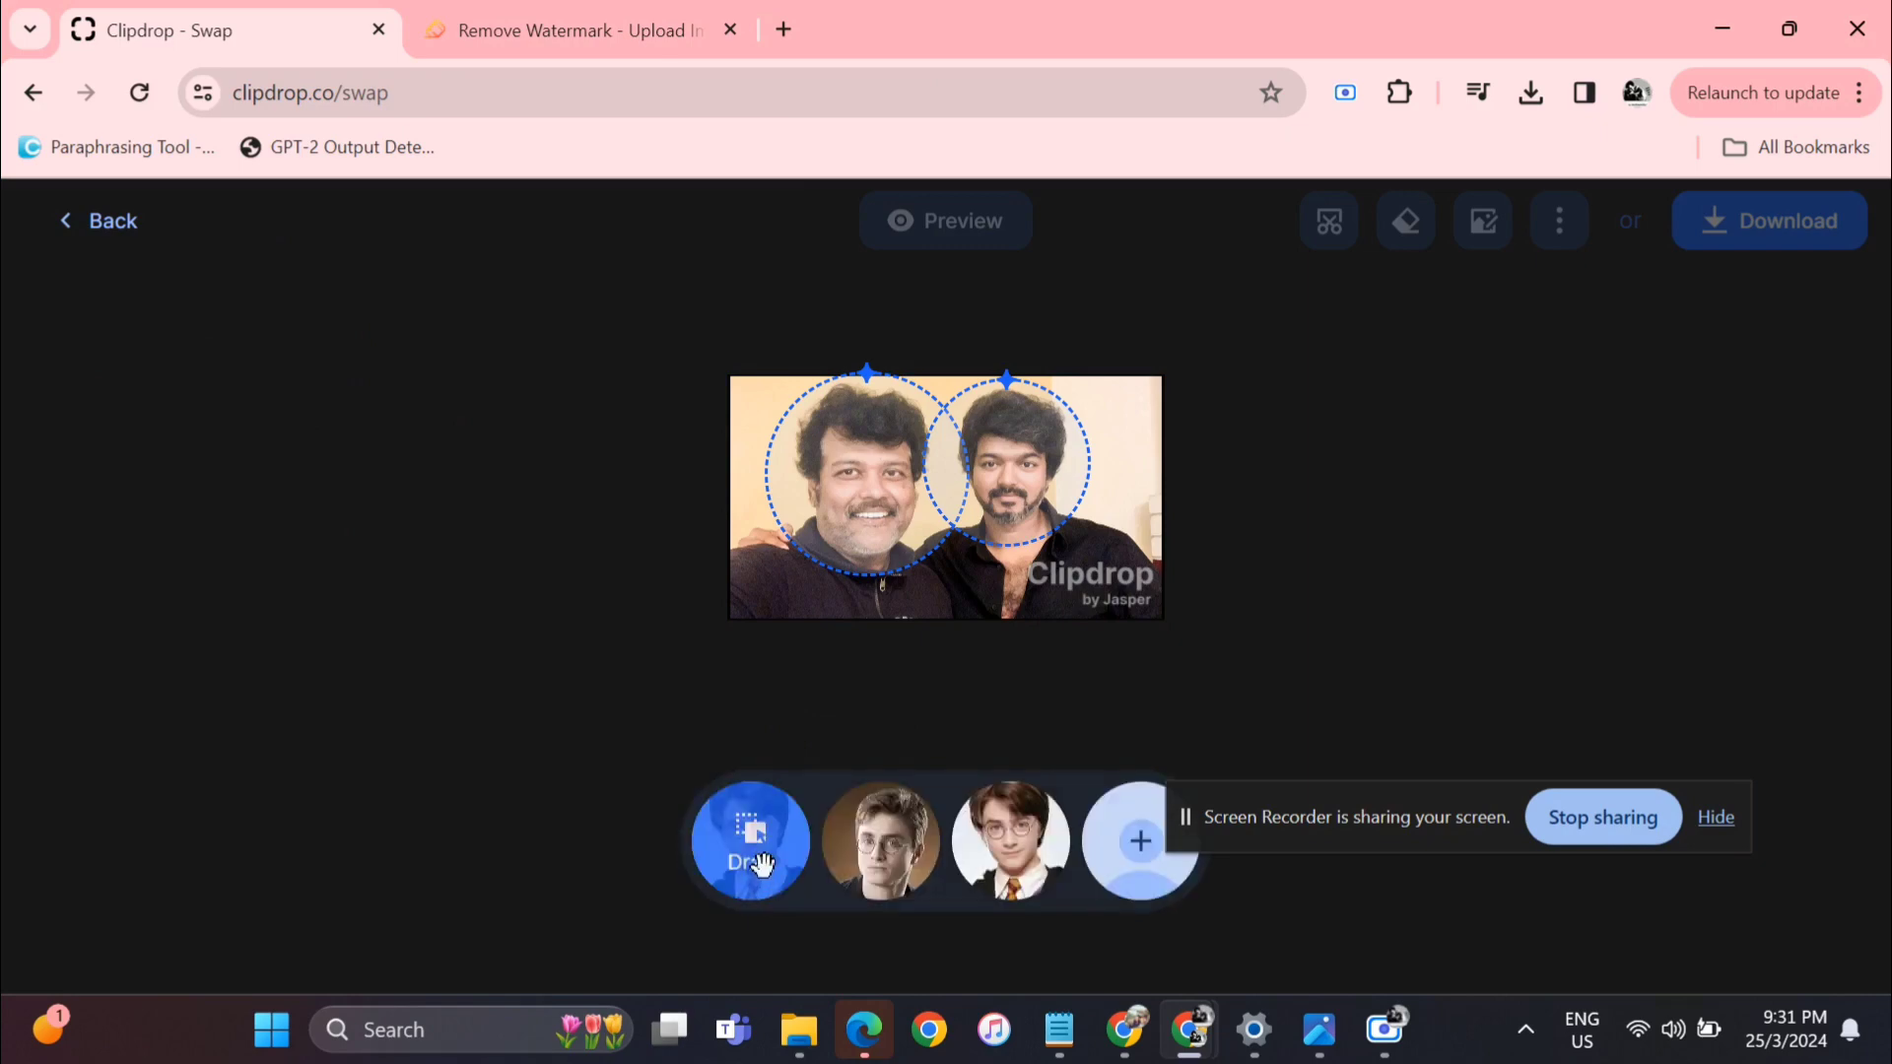
- Swap the newly added Harry Potter face onto the smiling man beside the bearded man and choose the next generated variant
drag(775, 855, 882, 483)
drag(1028, 477, 1032, 480)
drag(746, 832, 863, 486)
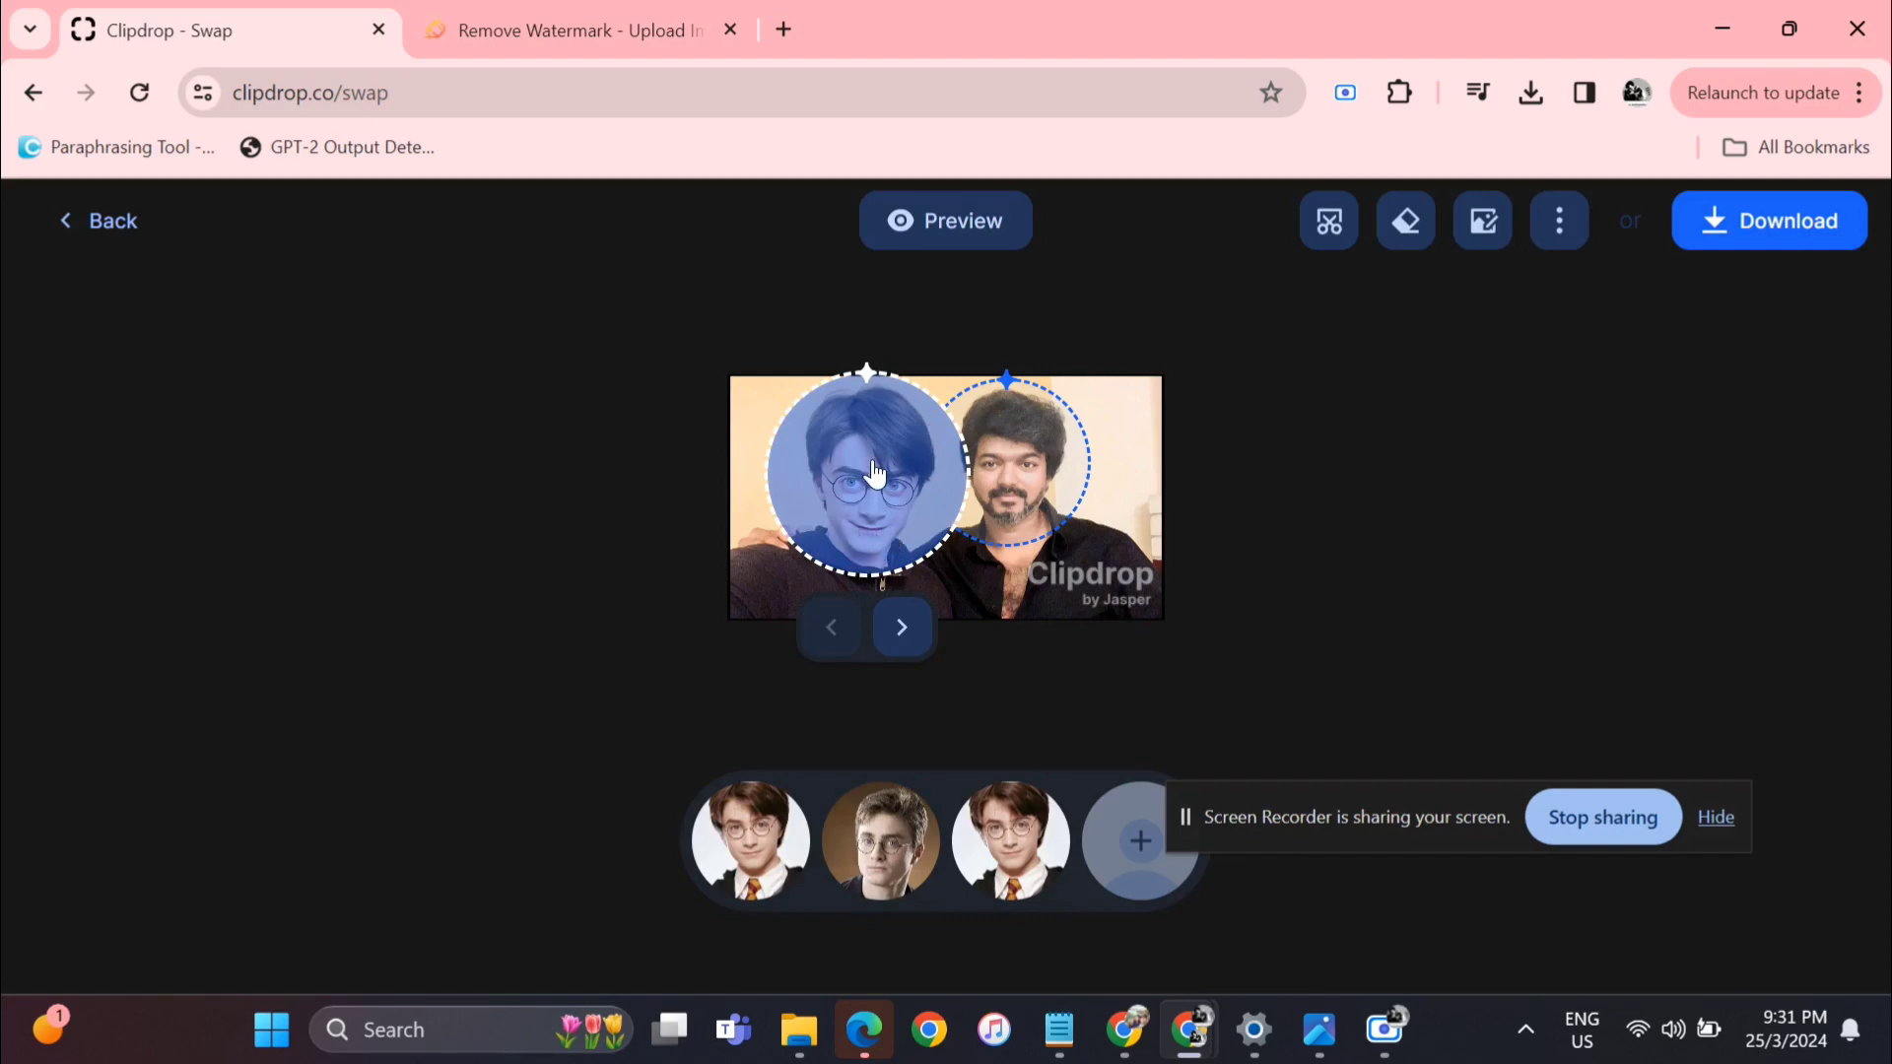
click(904, 630)
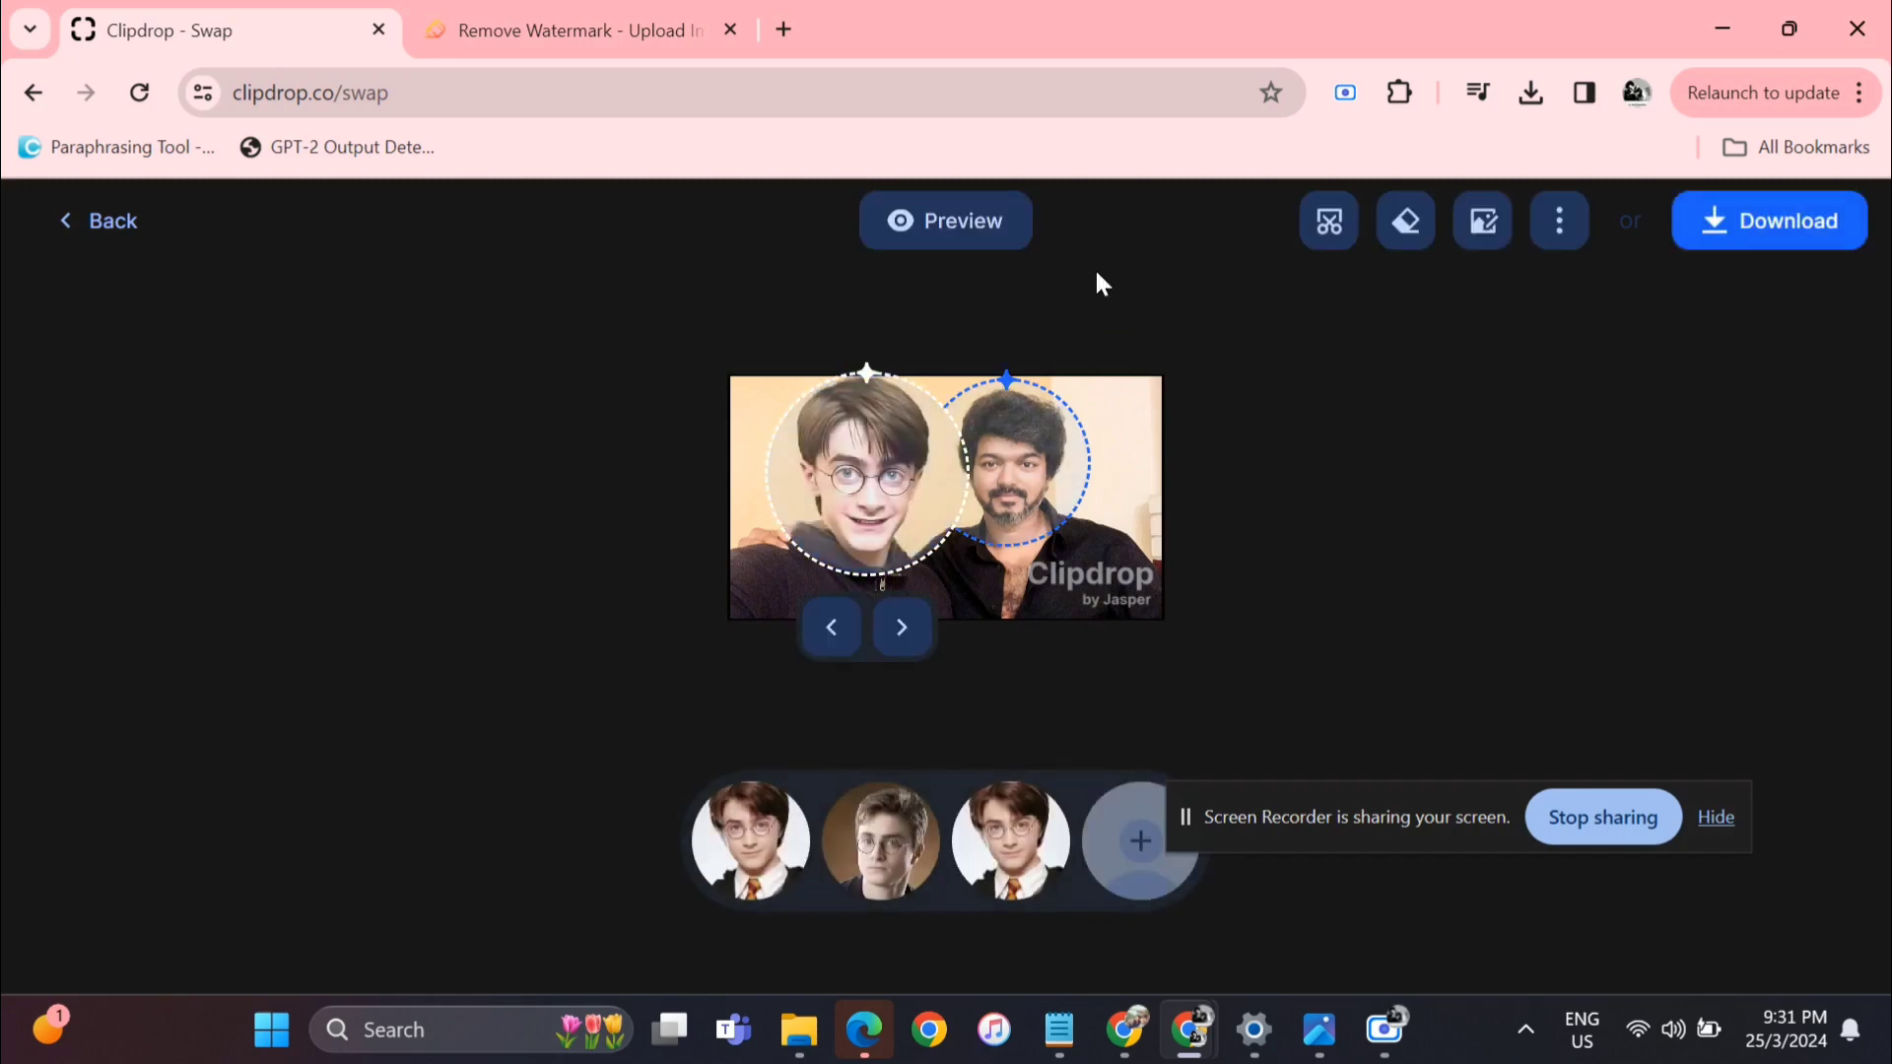
- Preview the face-swapped photo without the selection circles and download it
click(941, 214)
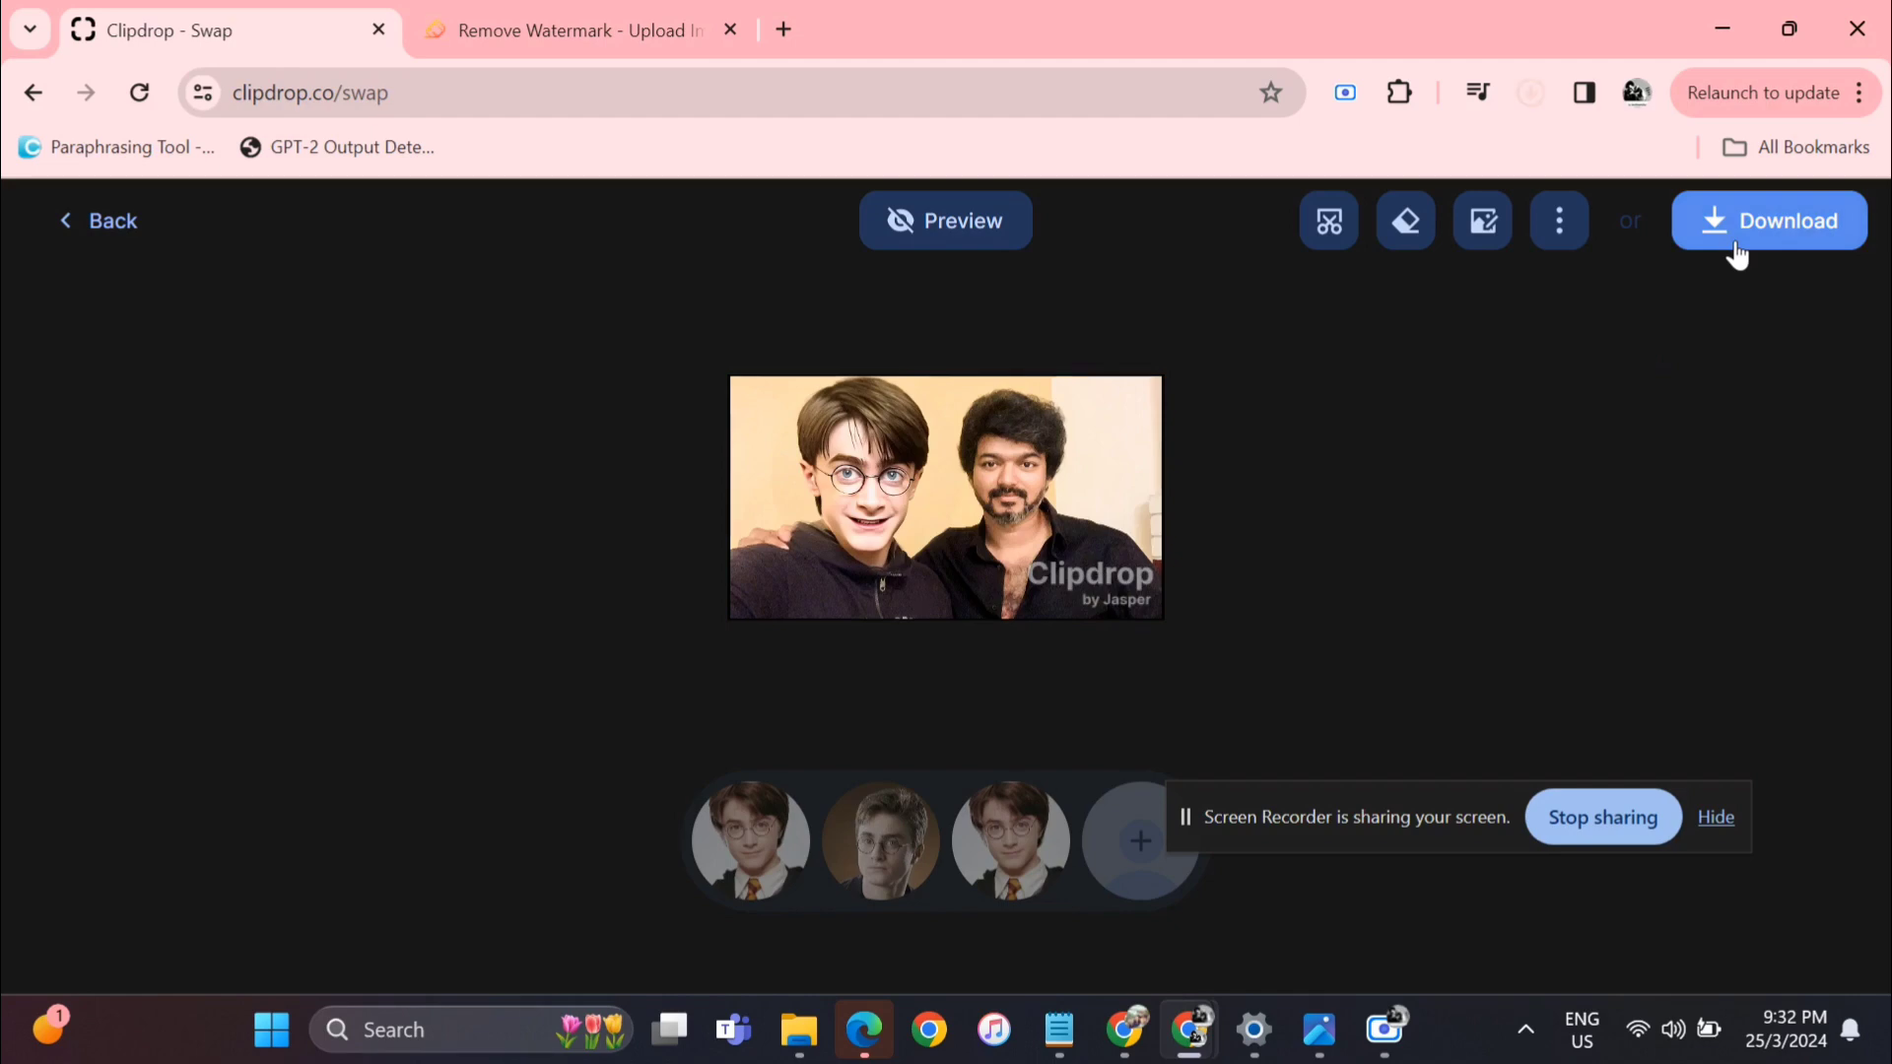
click(1532, 94)
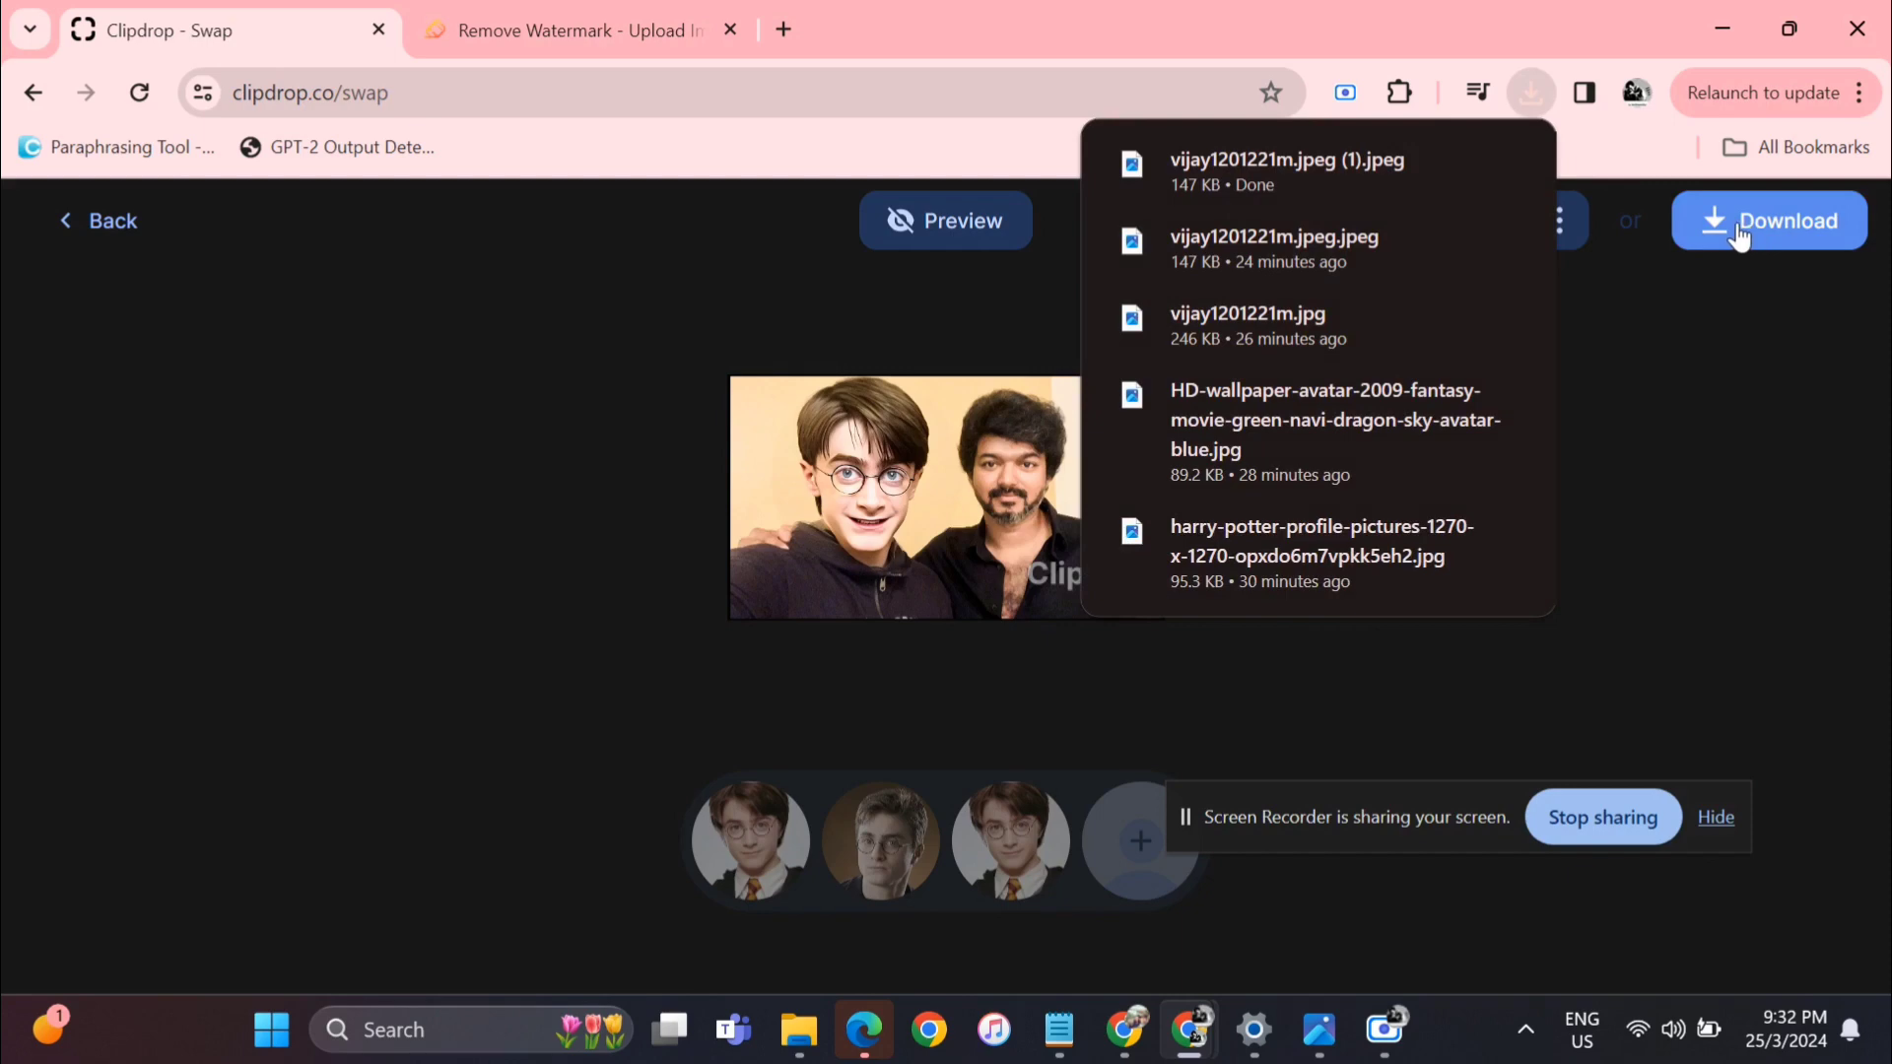
click(1736, 231)
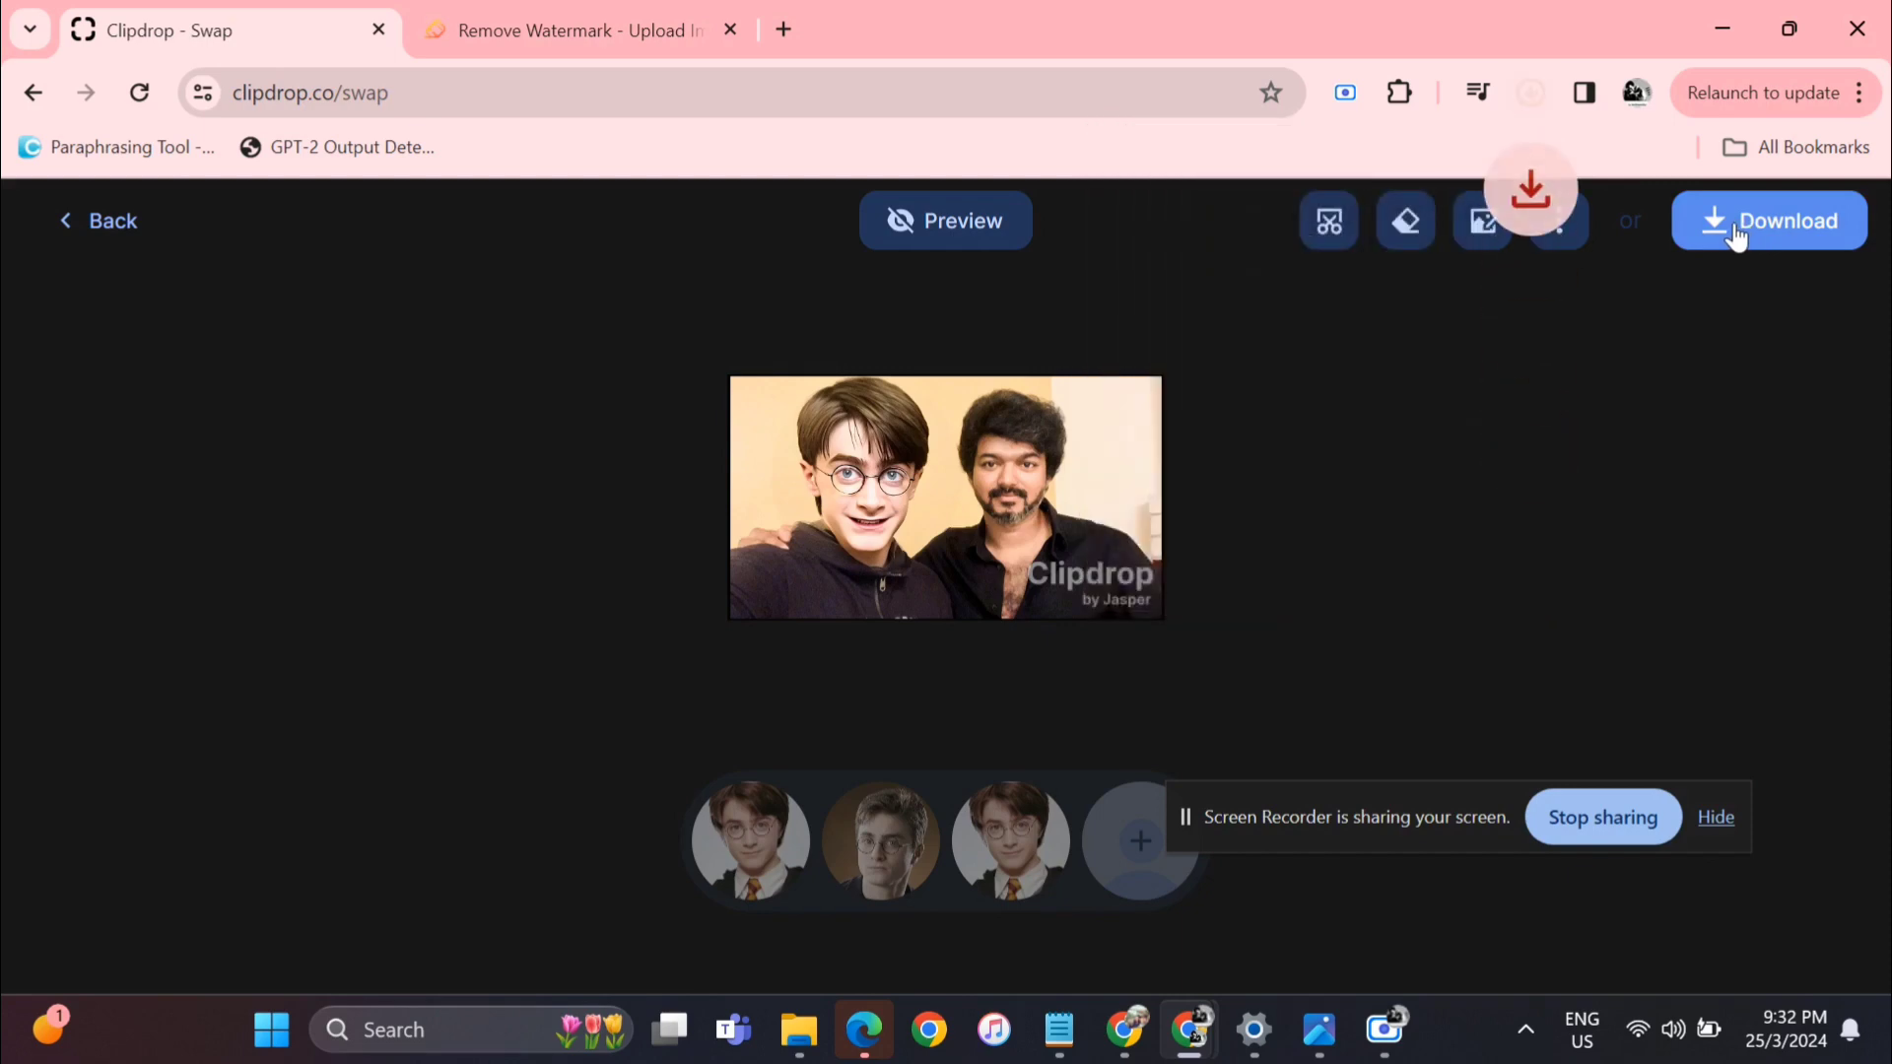
- Switch to WatermarkRemover.io and upload the downloaded image "vijay1201221m.jpeg (2)"
click(631, 28)
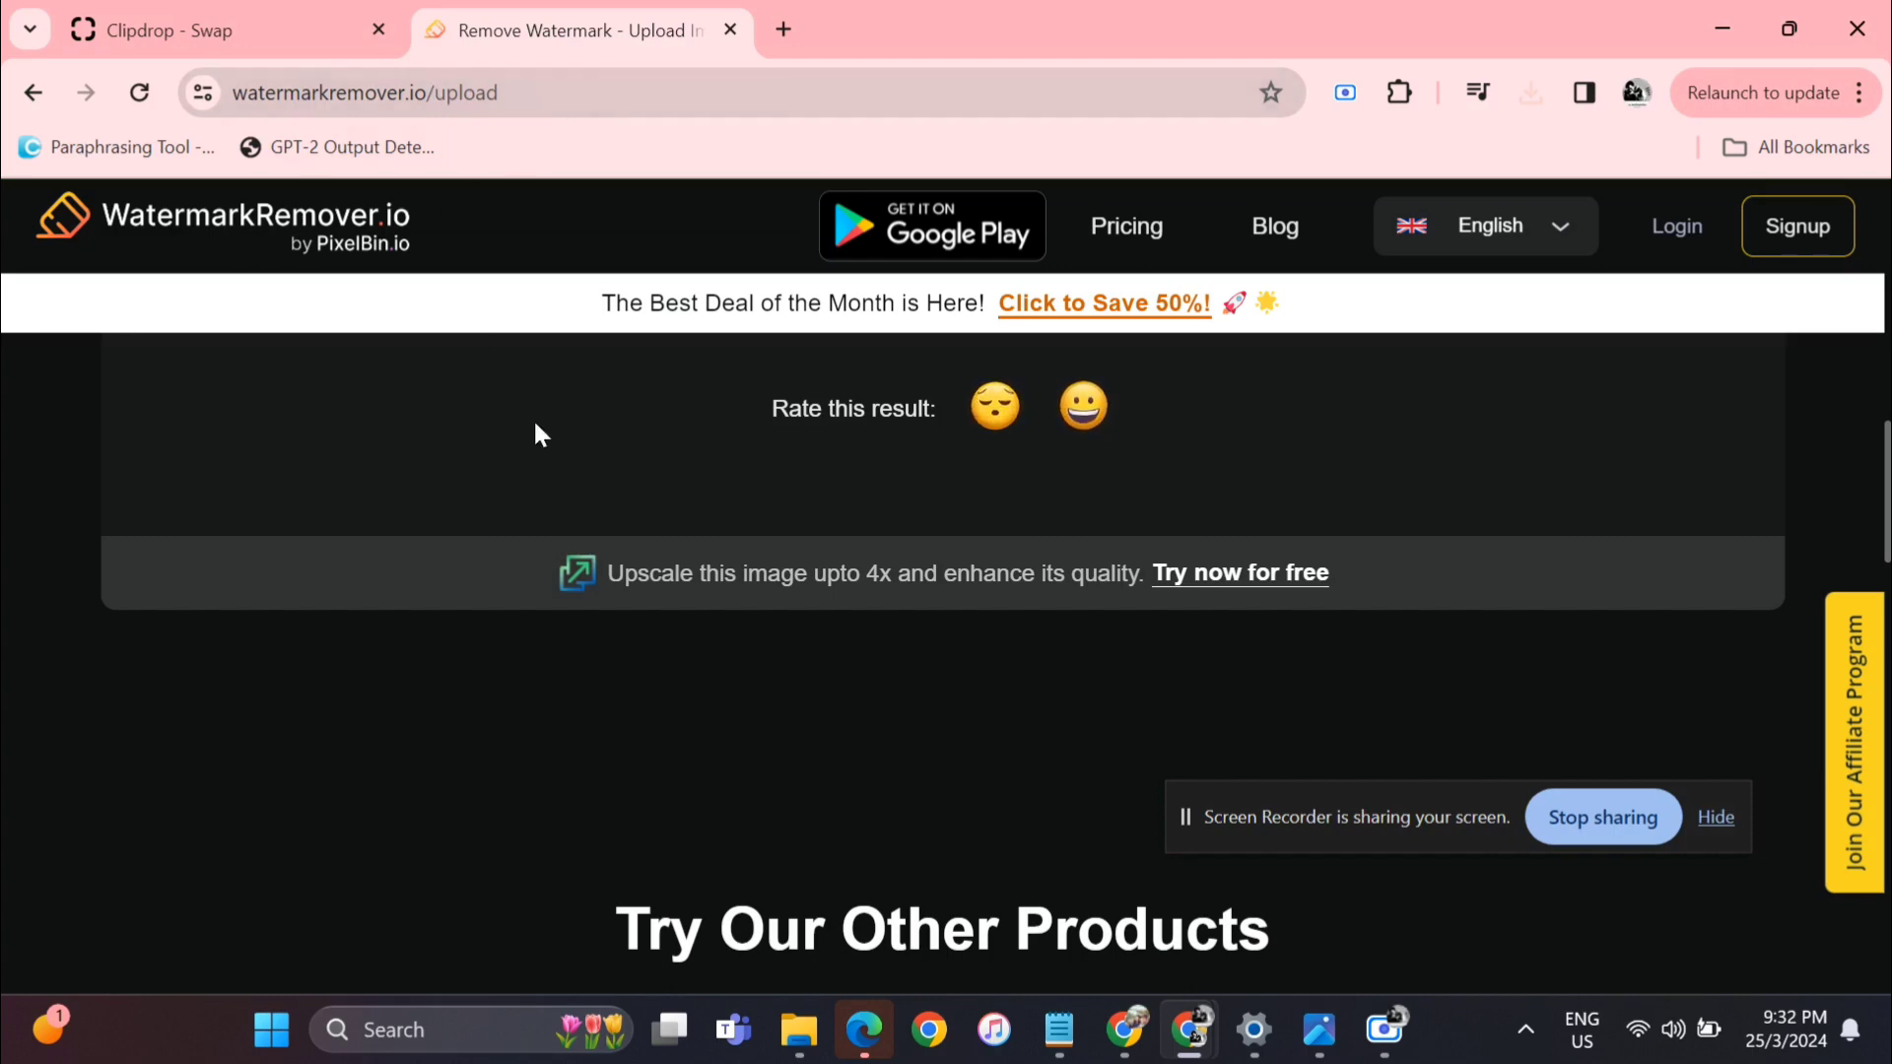
scroll(536, 426, up, 10)
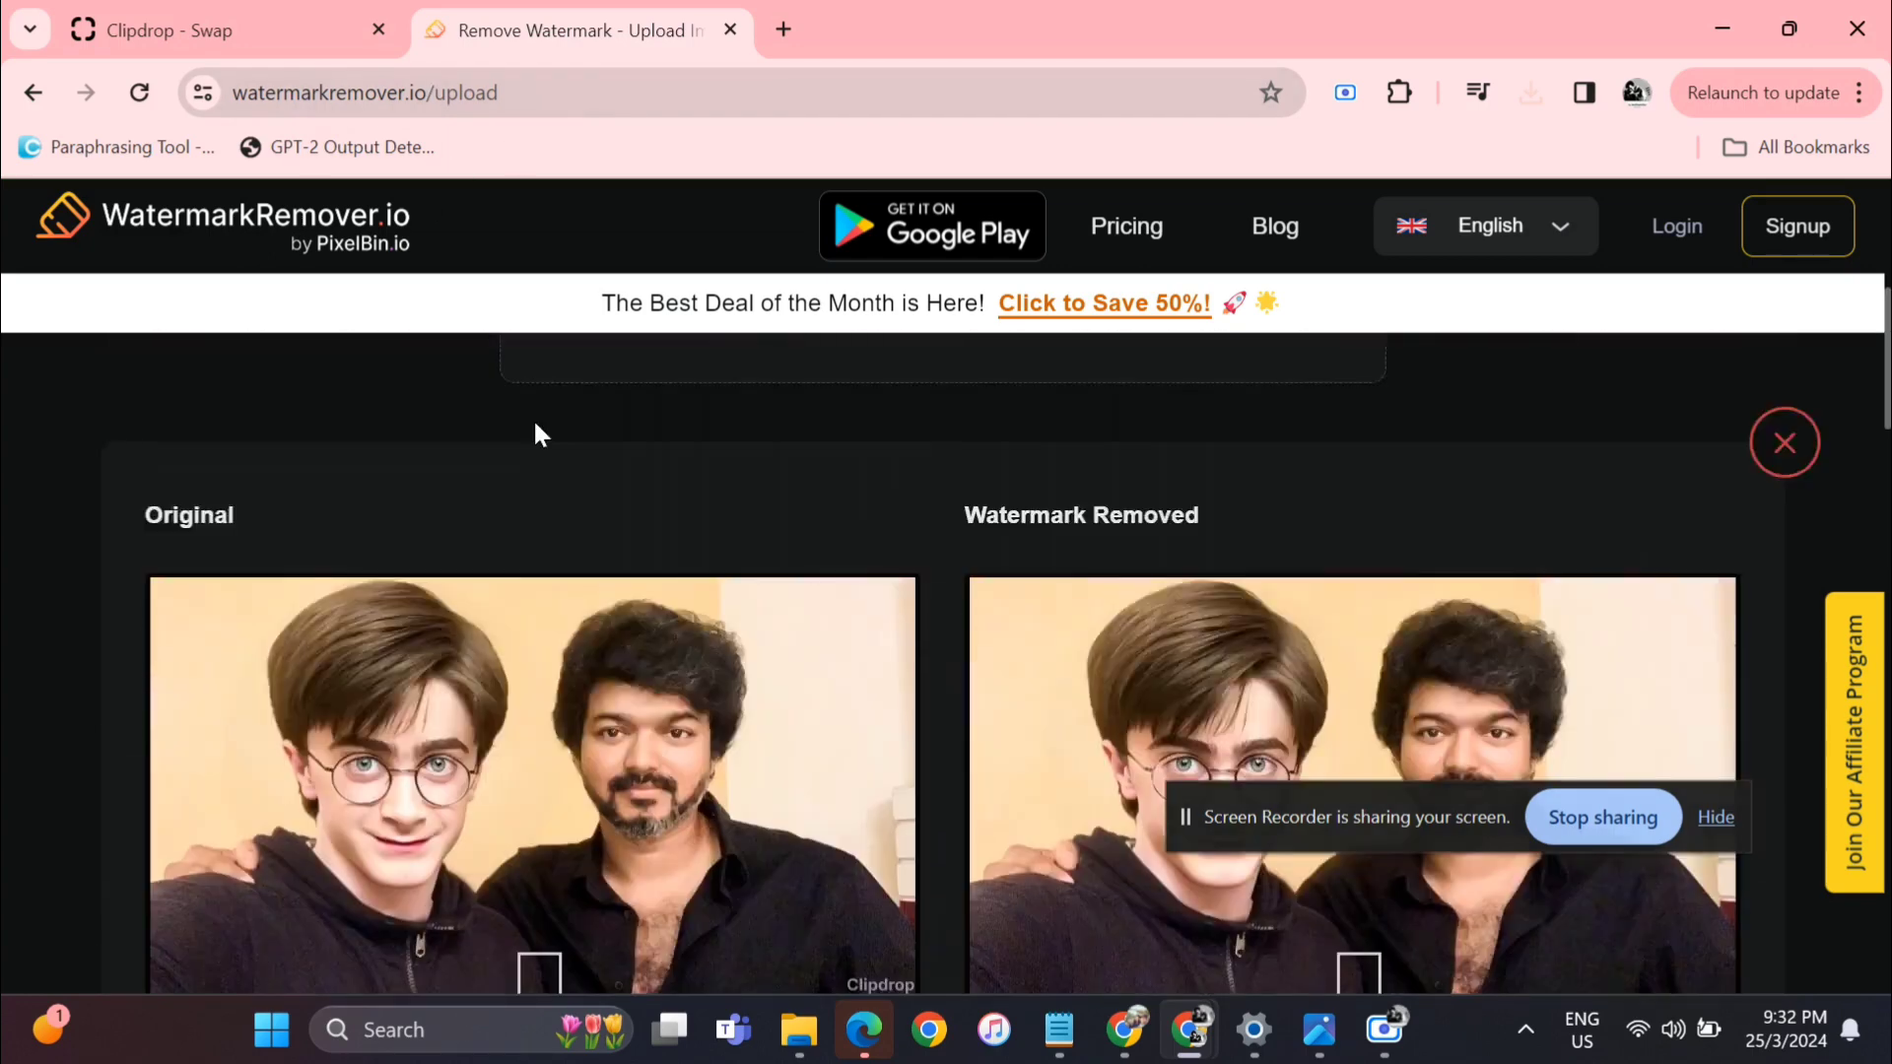
scroll(534, 433, up, 3)
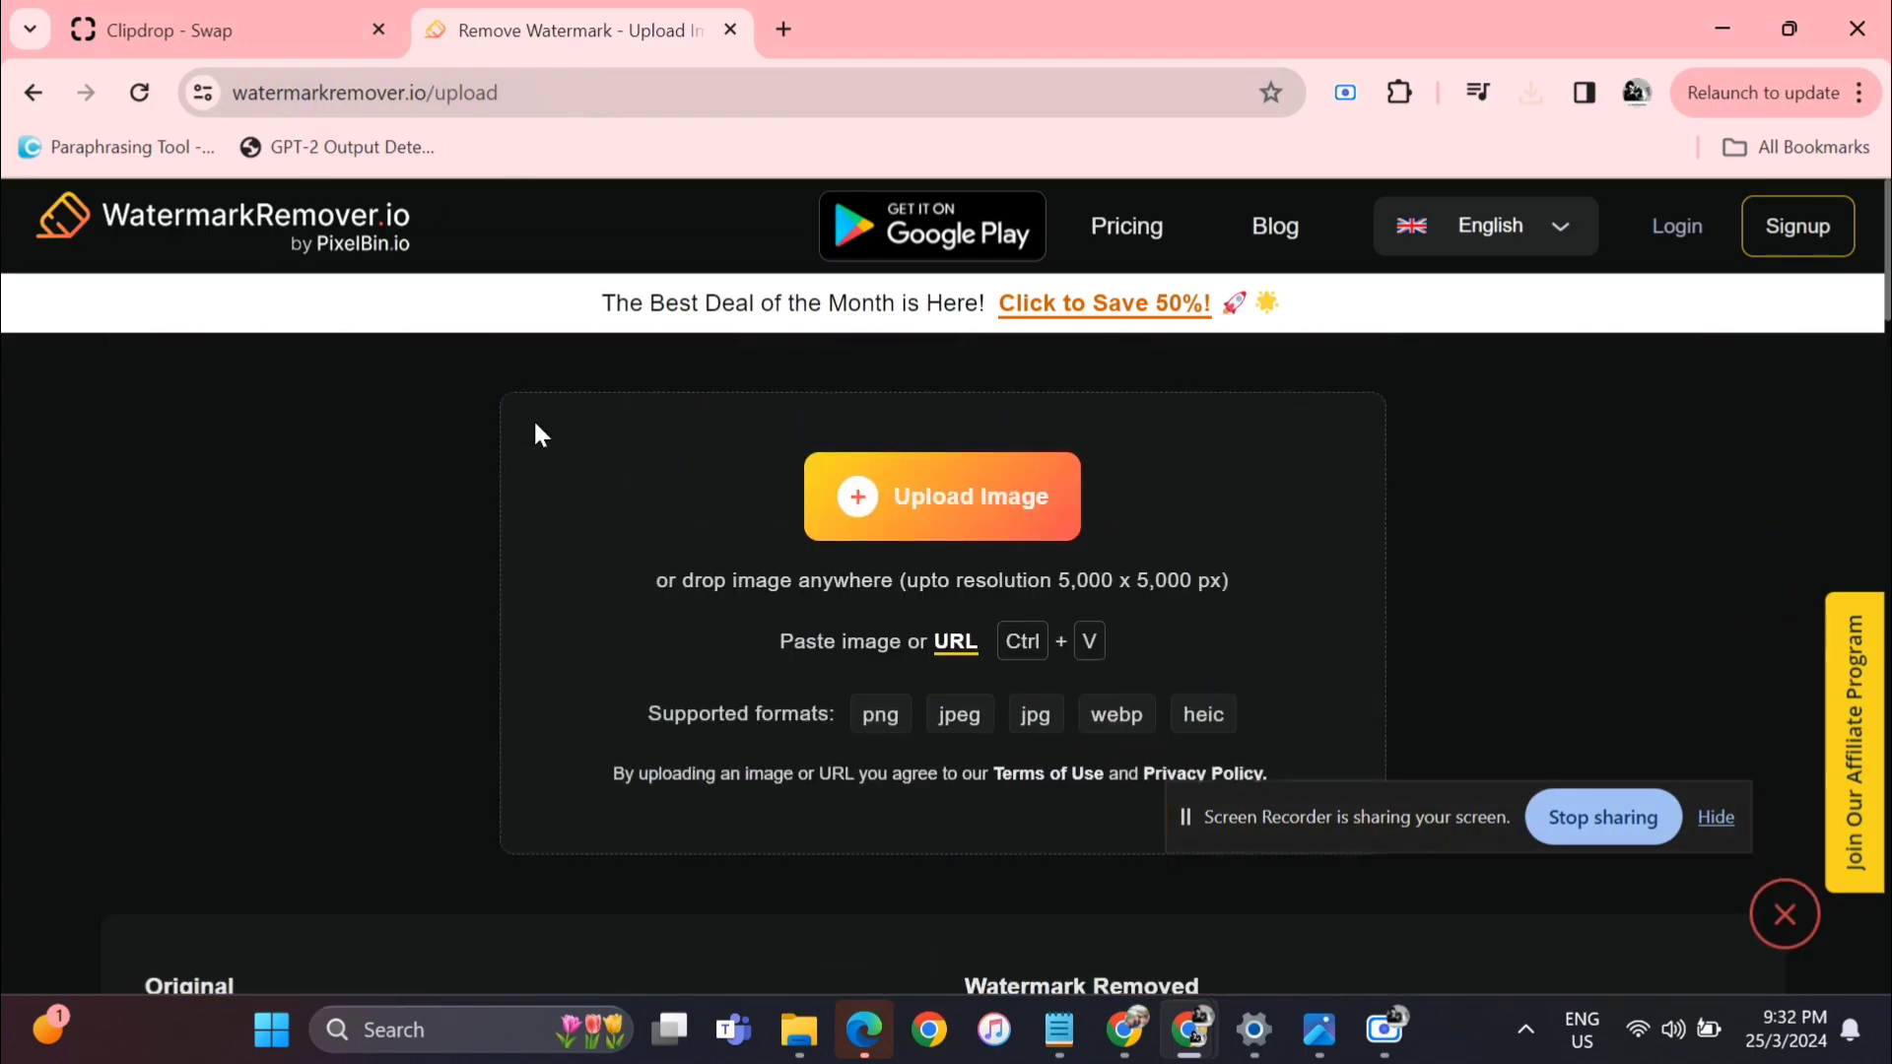
click(909, 517)
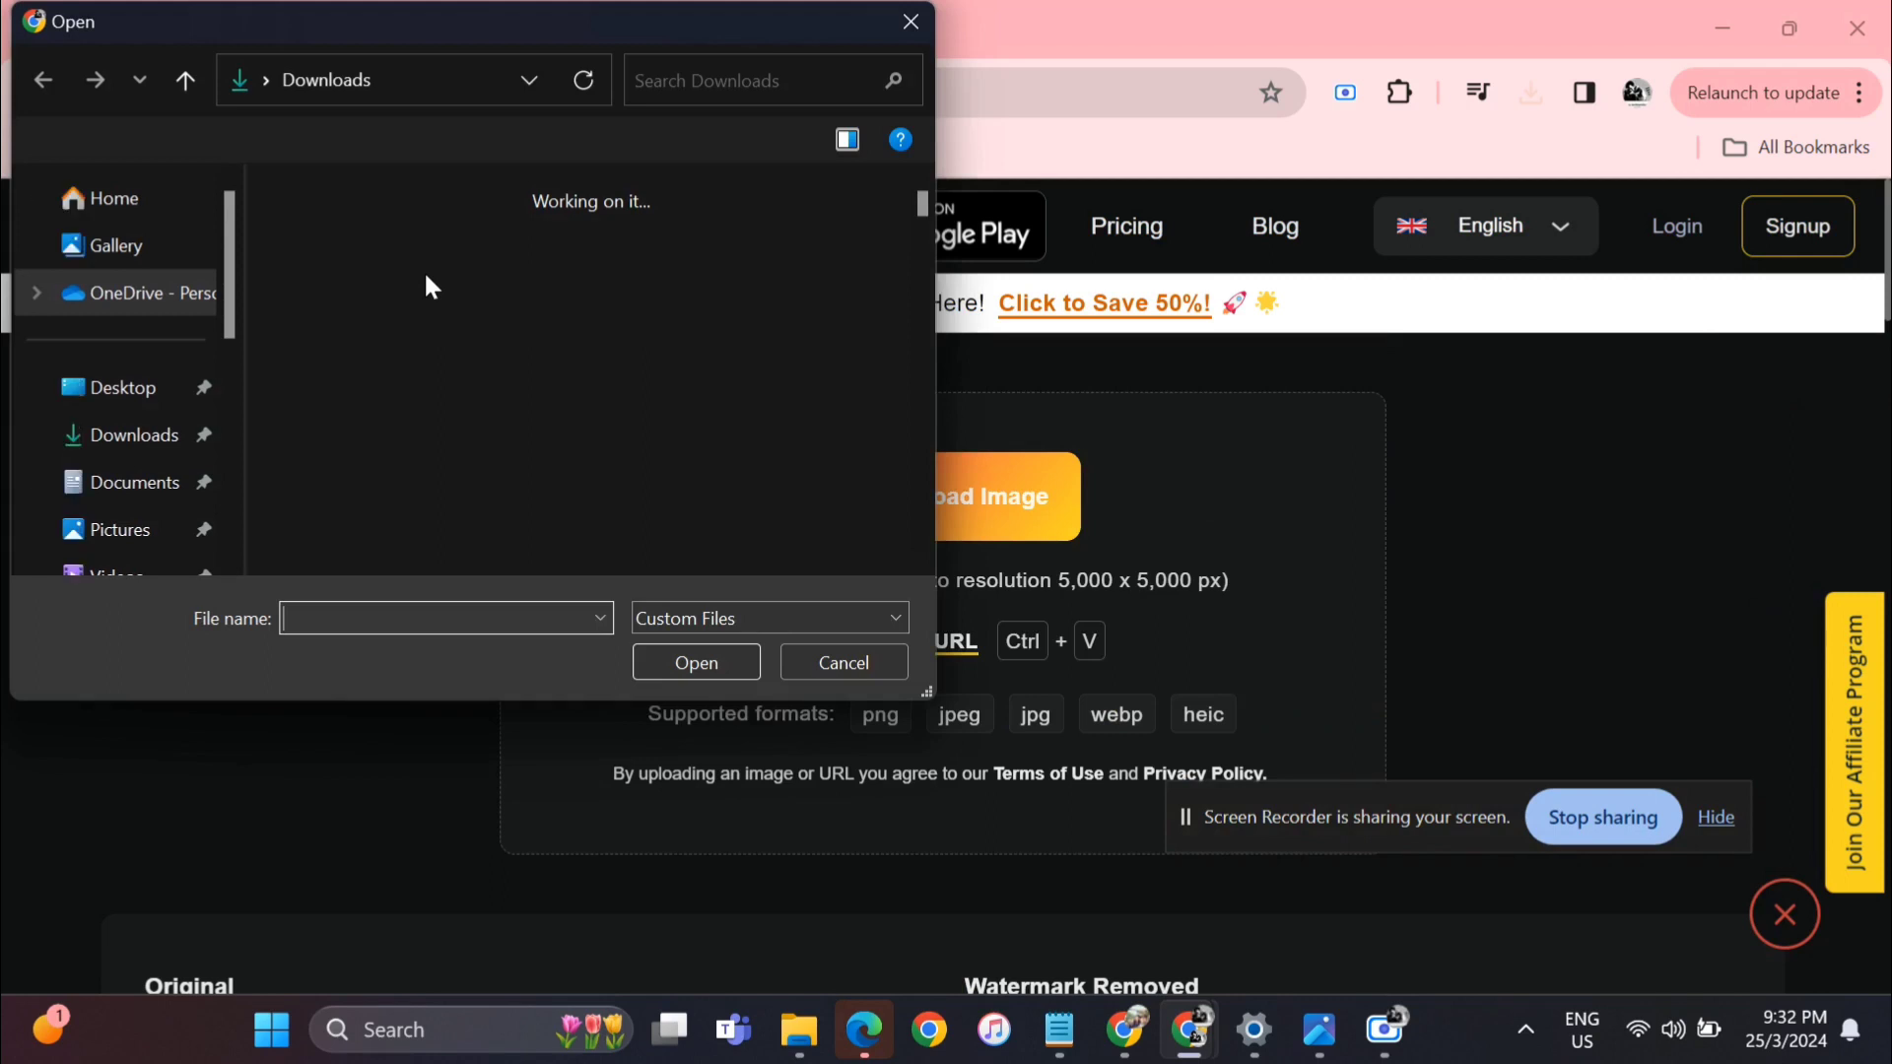
click(469, 261)
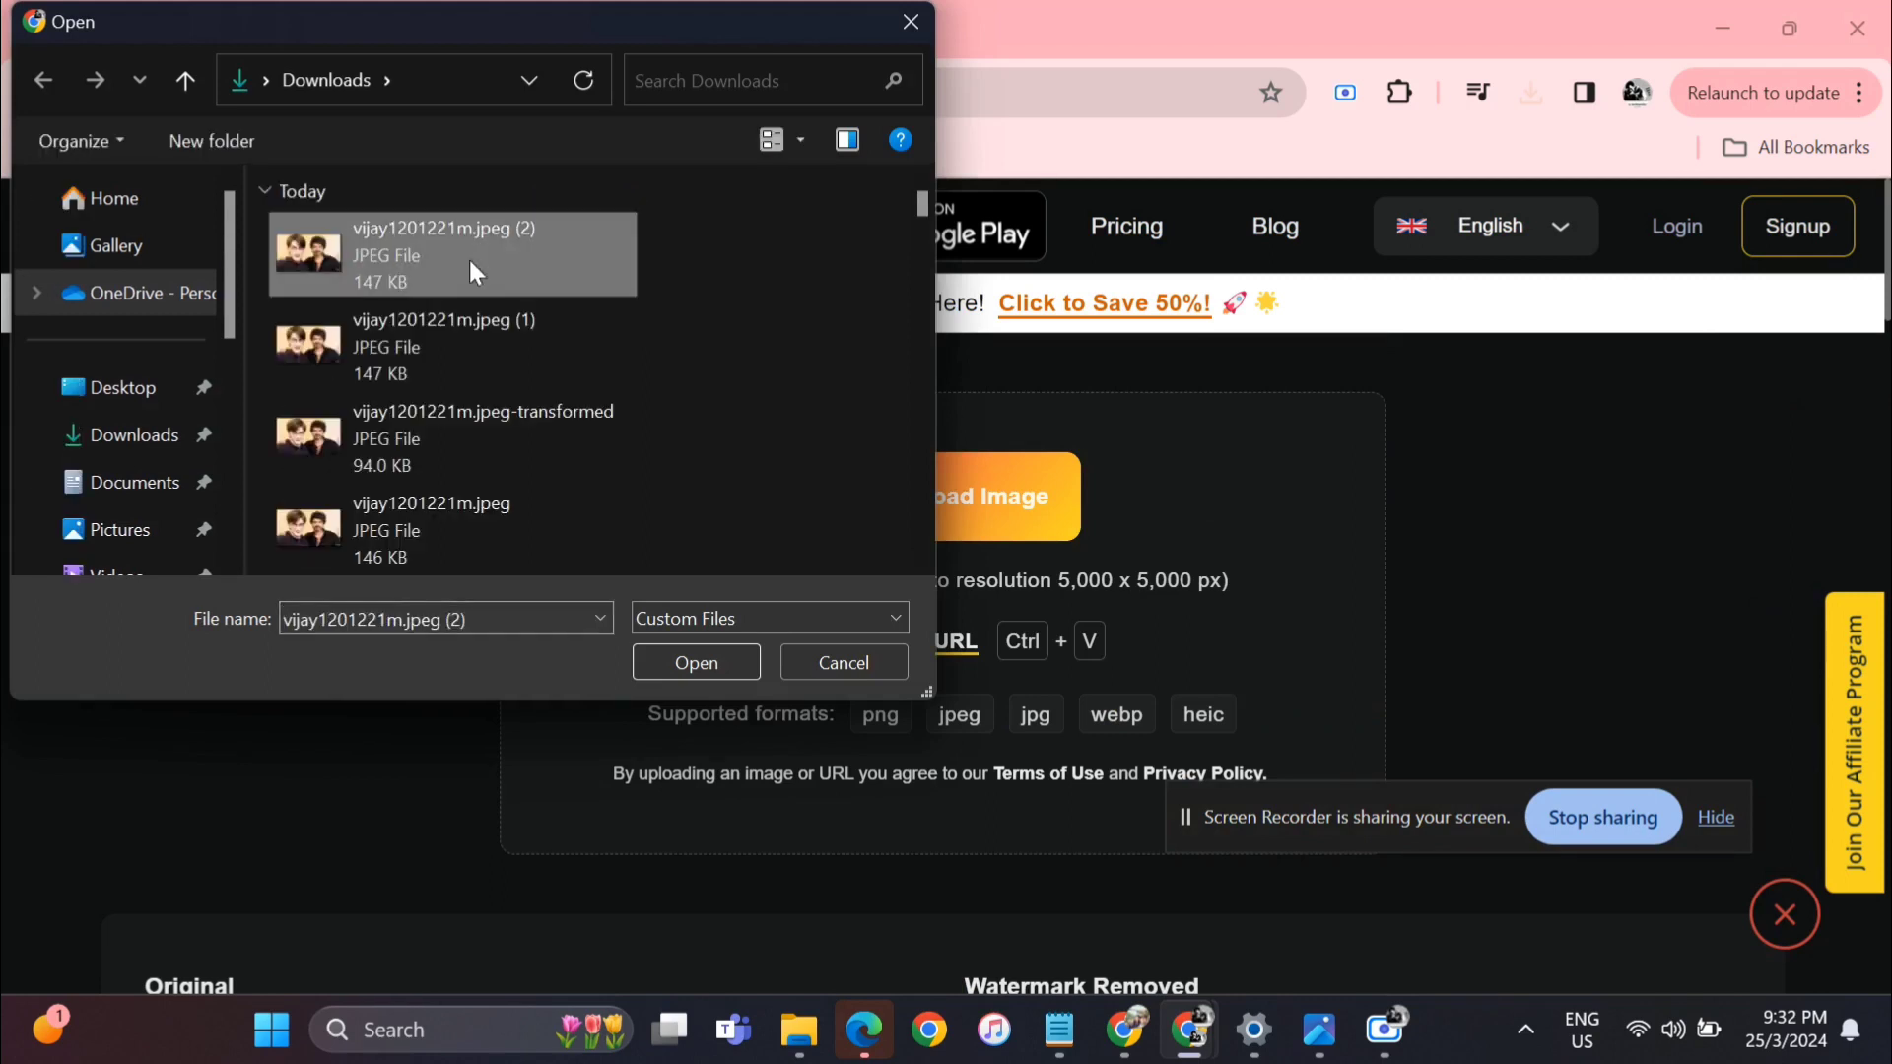
click(686, 658)
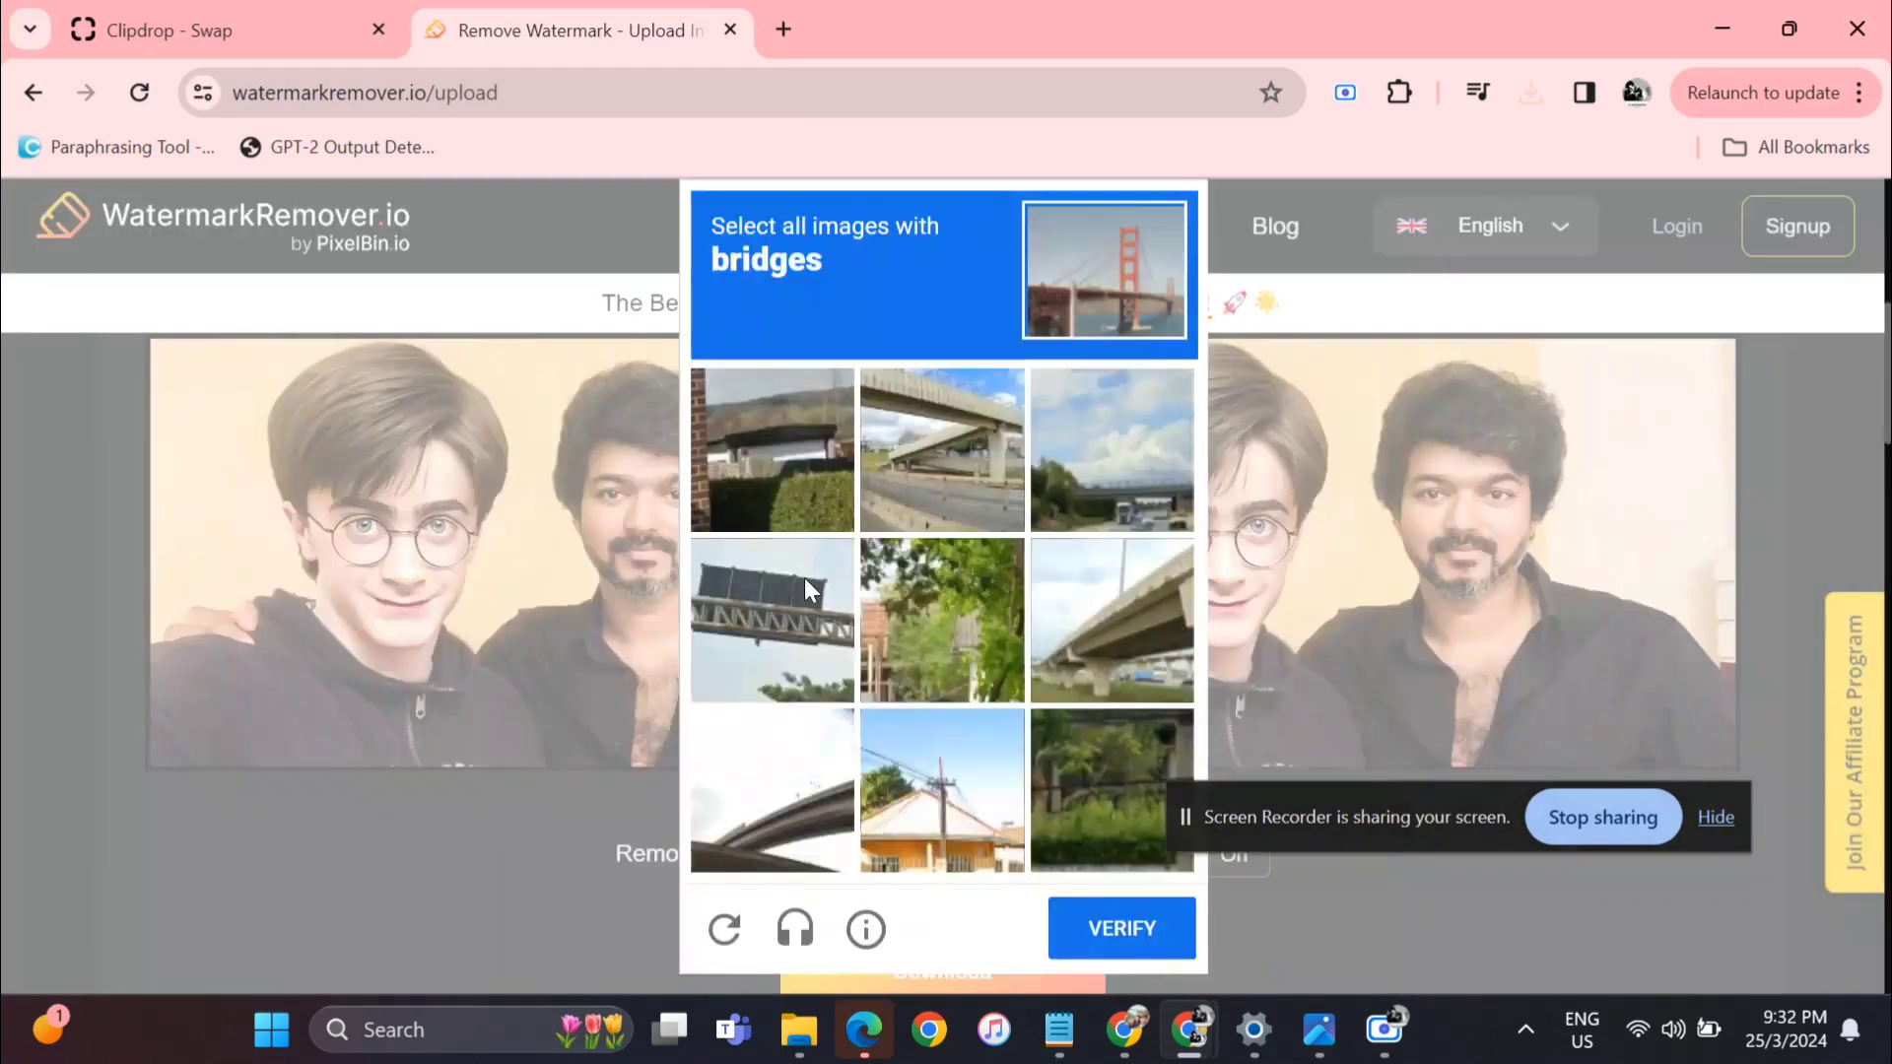
- Try to pass the human verification by selecting the images with bridges and submitting the answer
click(879, 493)
click(757, 595)
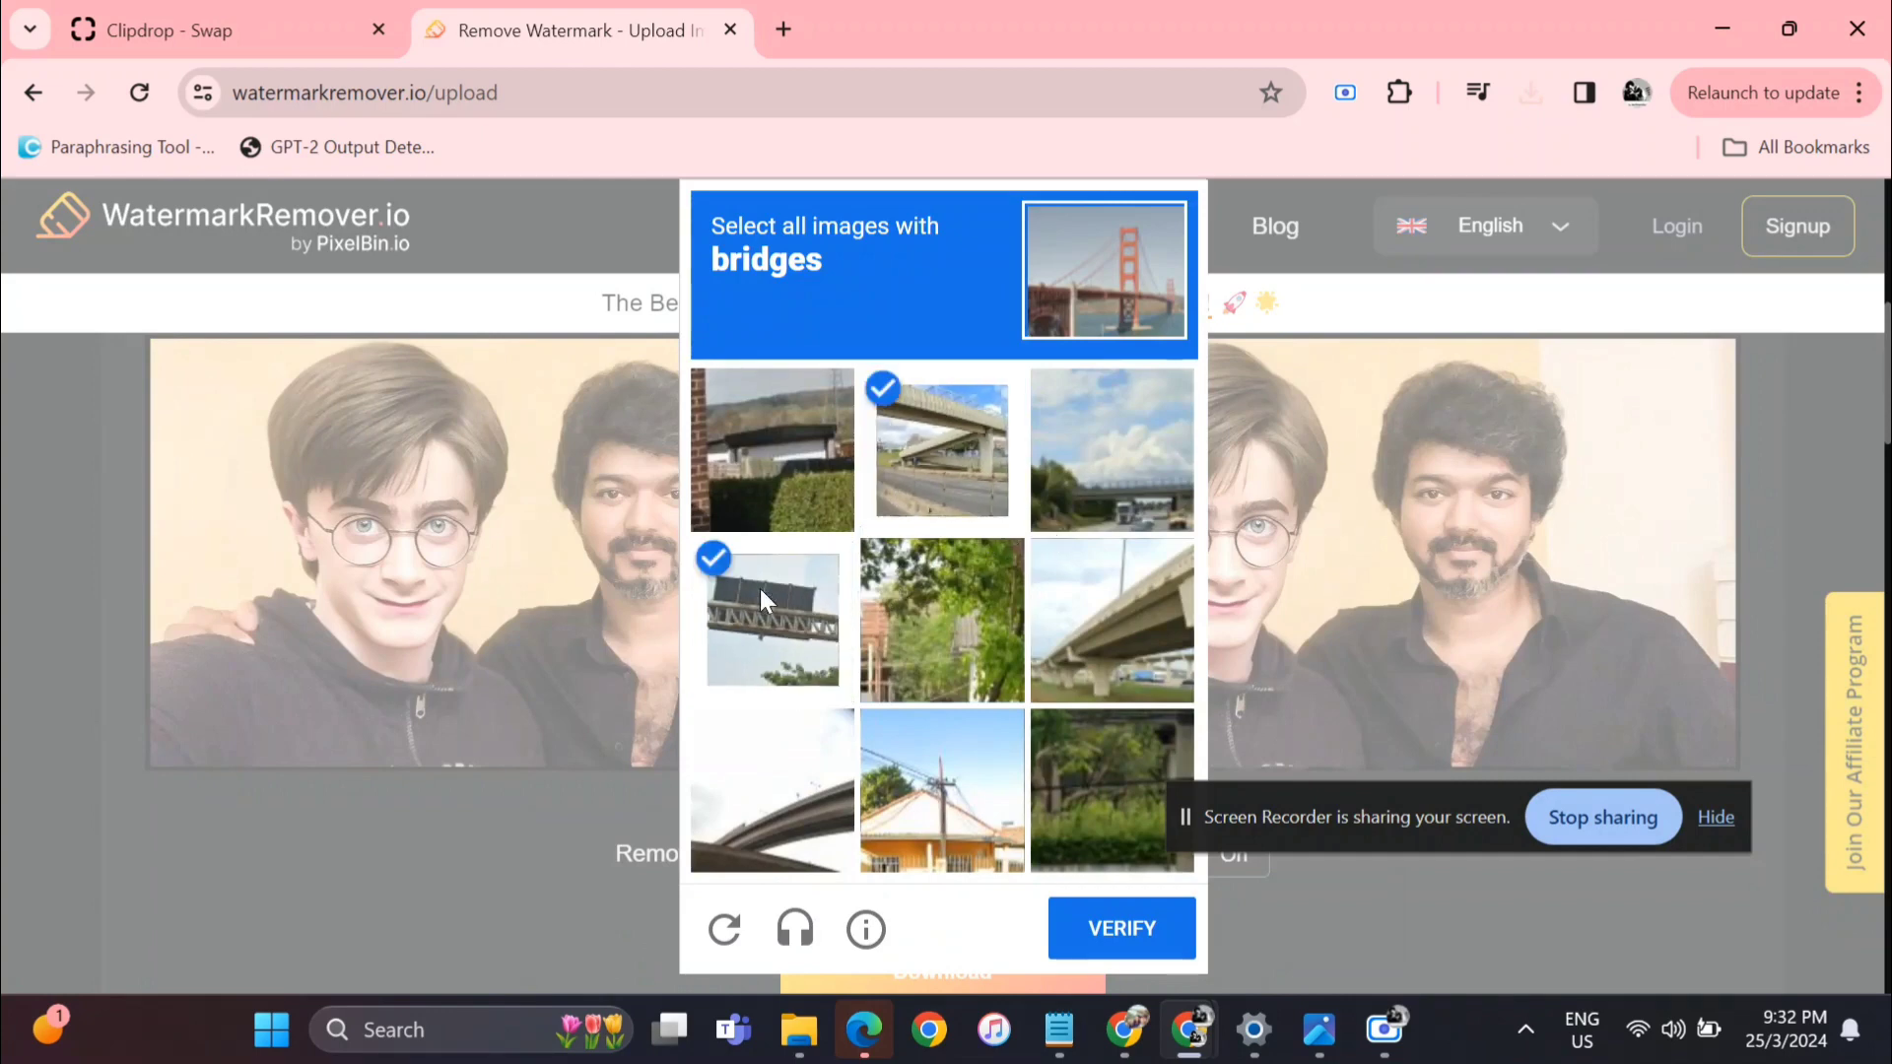
click(1103, 625)
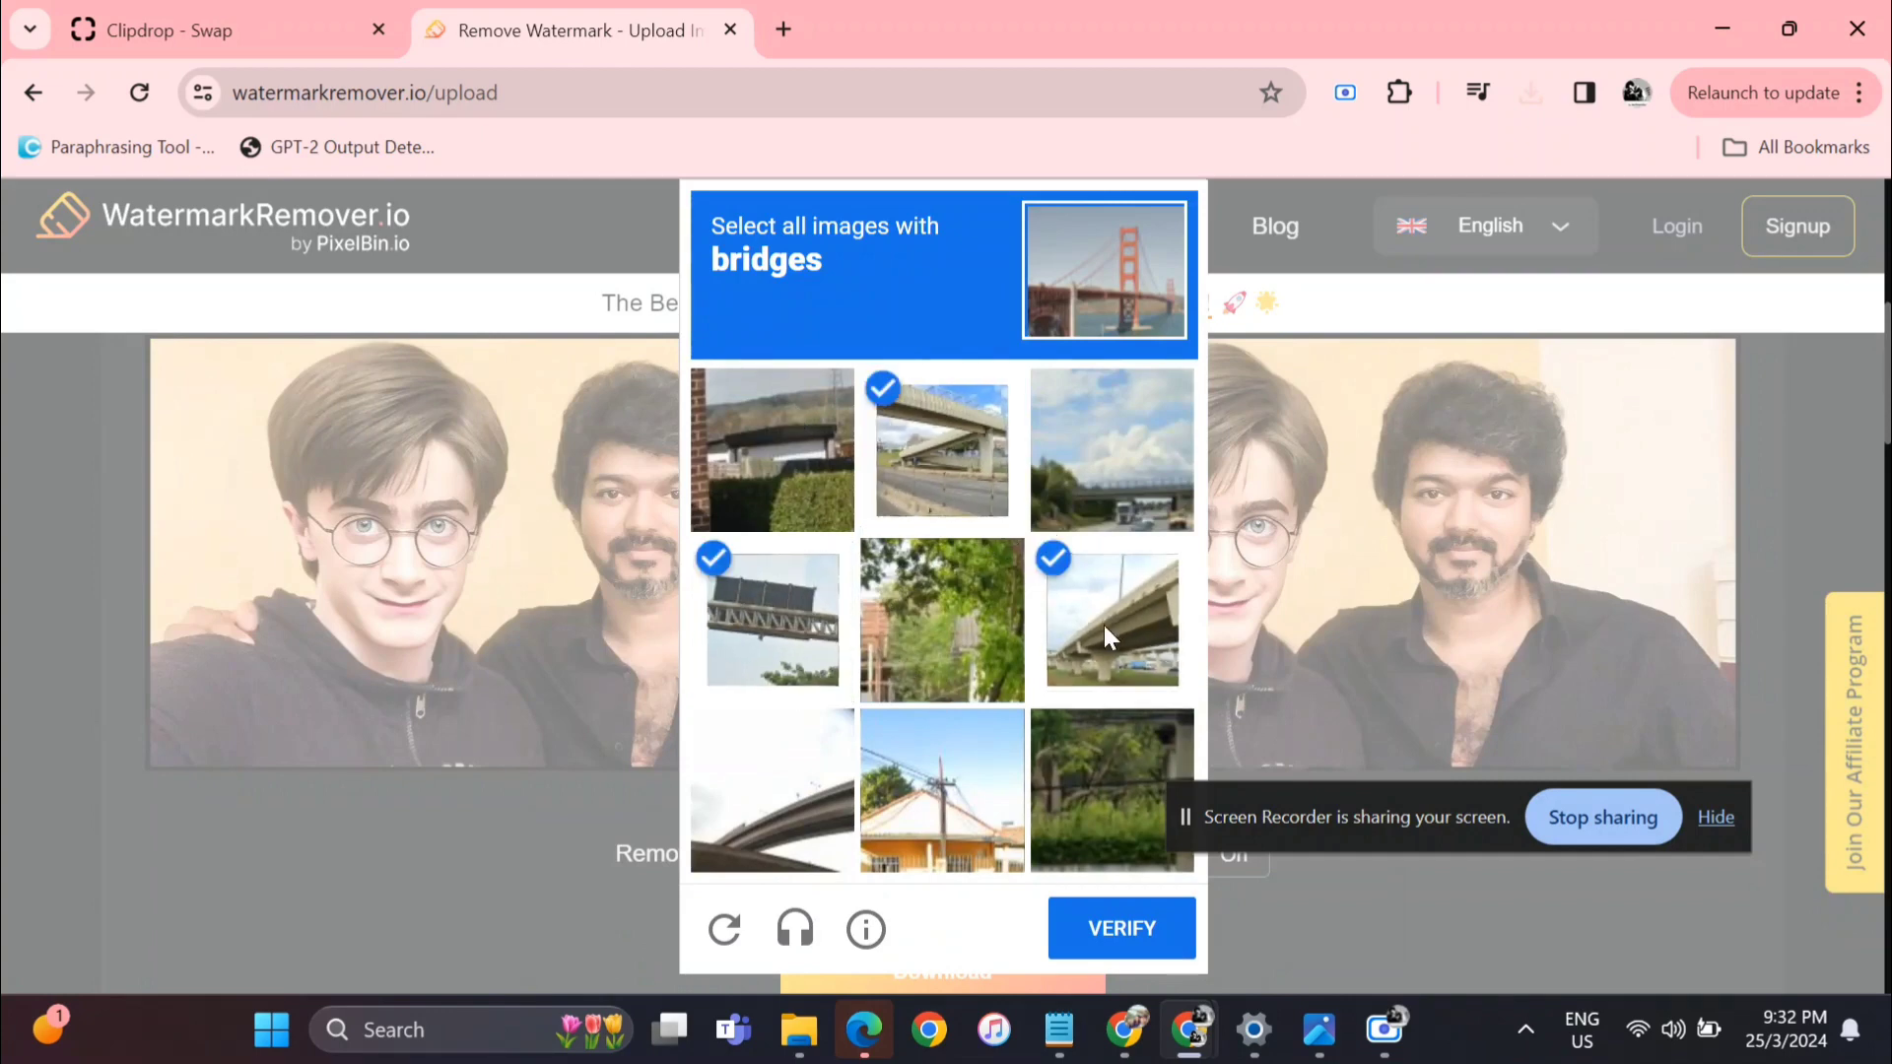
click(1149, 428)
click(769, 827)
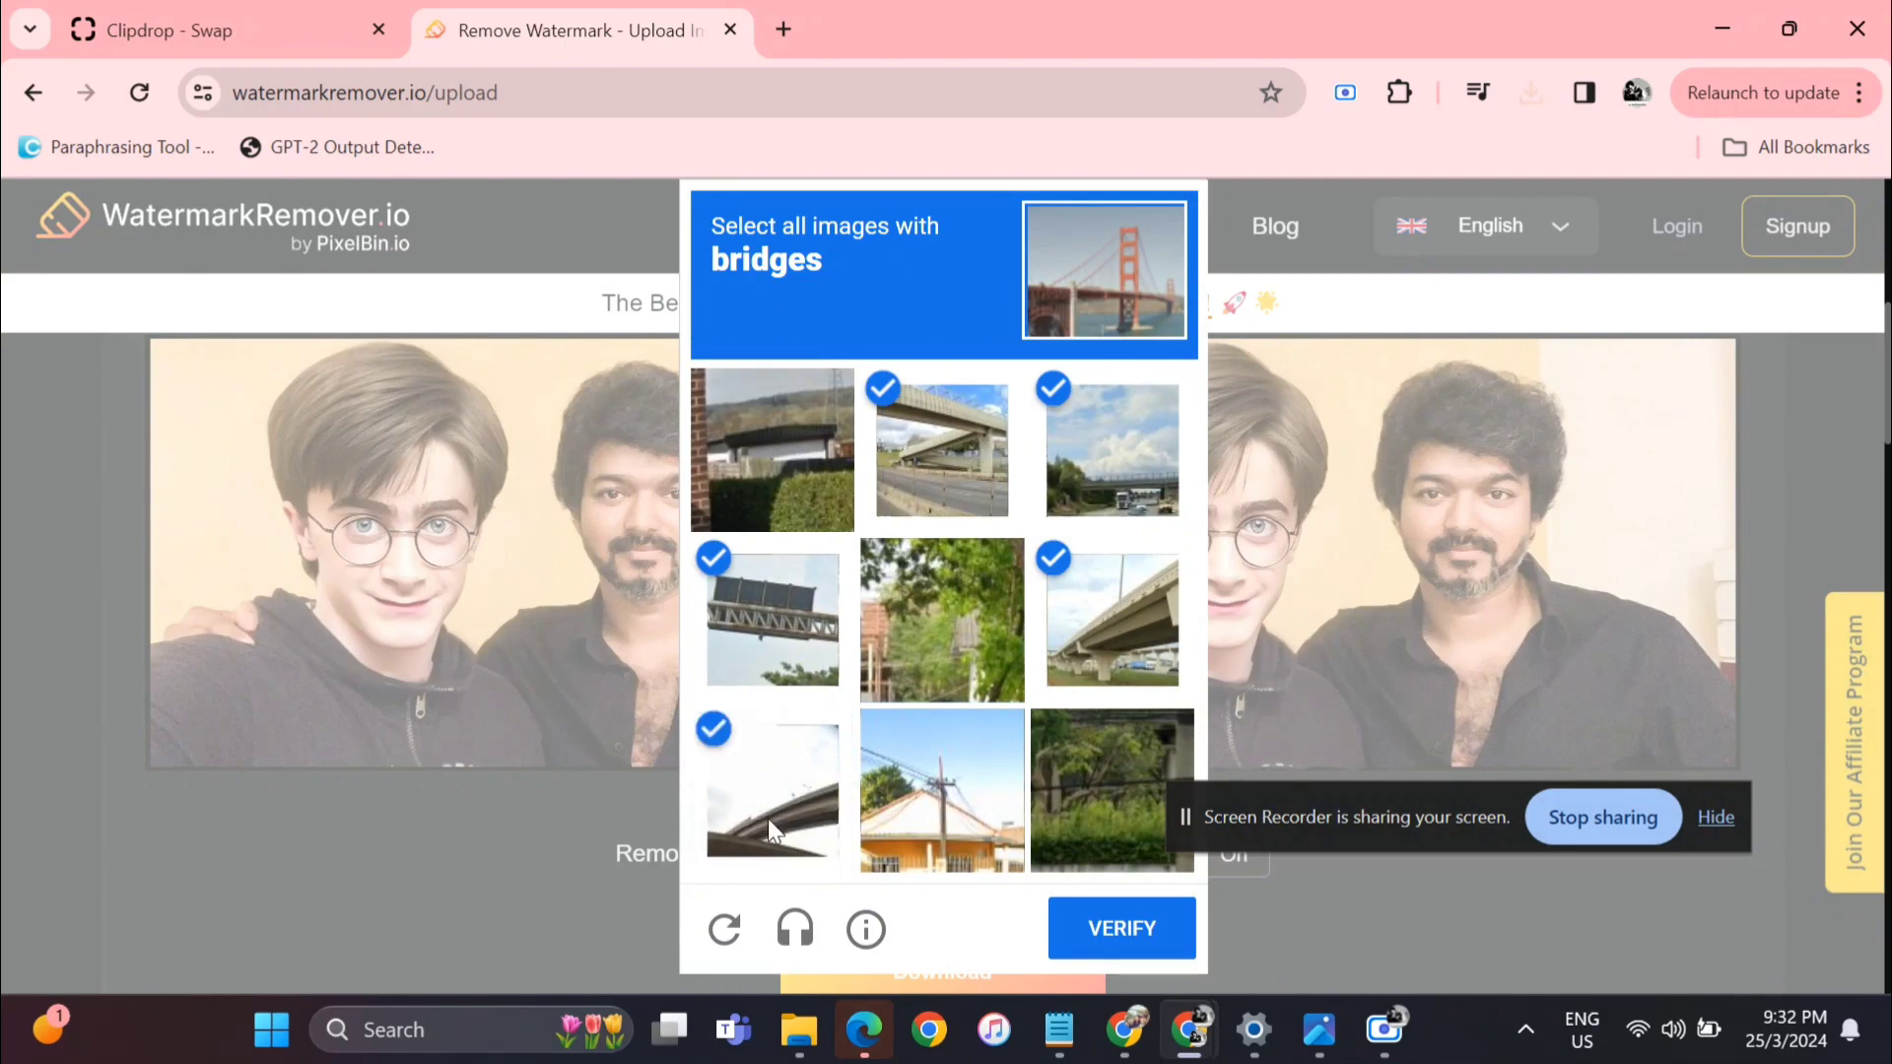
click(1096, 931)
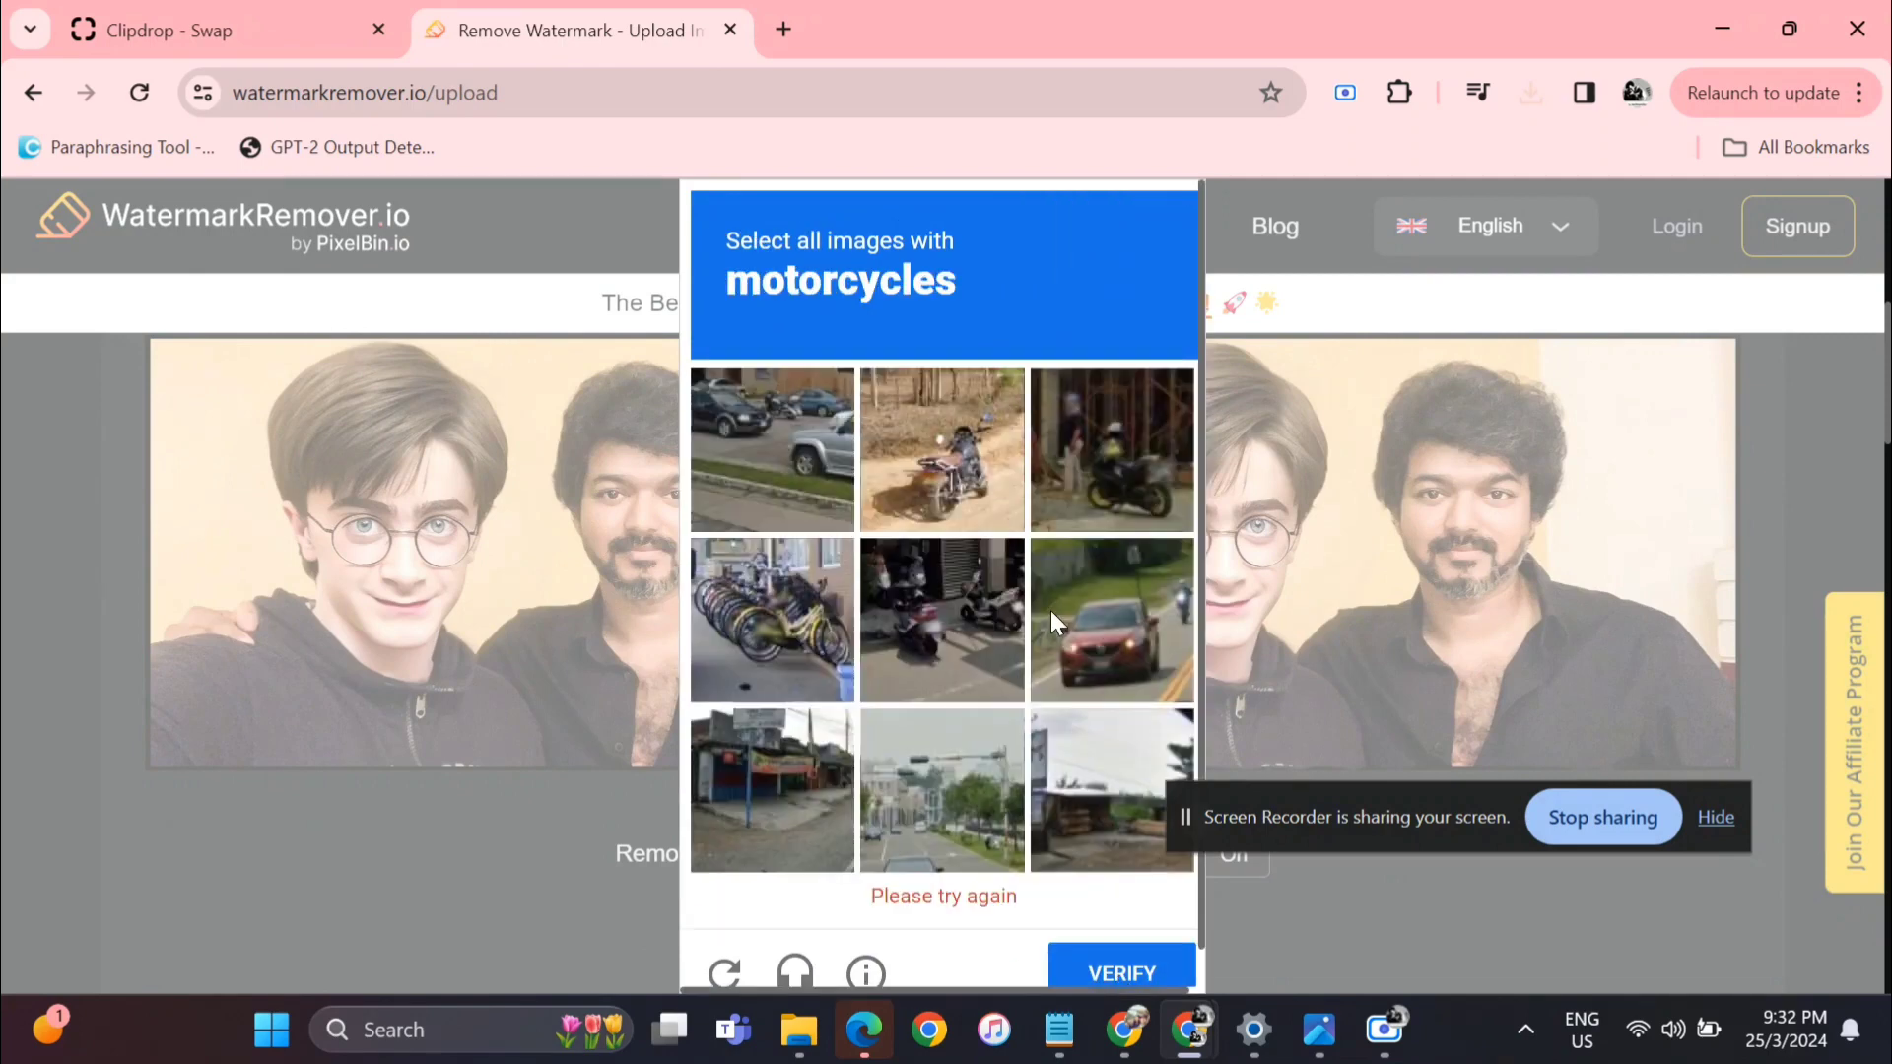
- Select the three images that clearly show motorcycles in the new verification challenge and submit the answer
click(937, 463)
click(1090, 451)
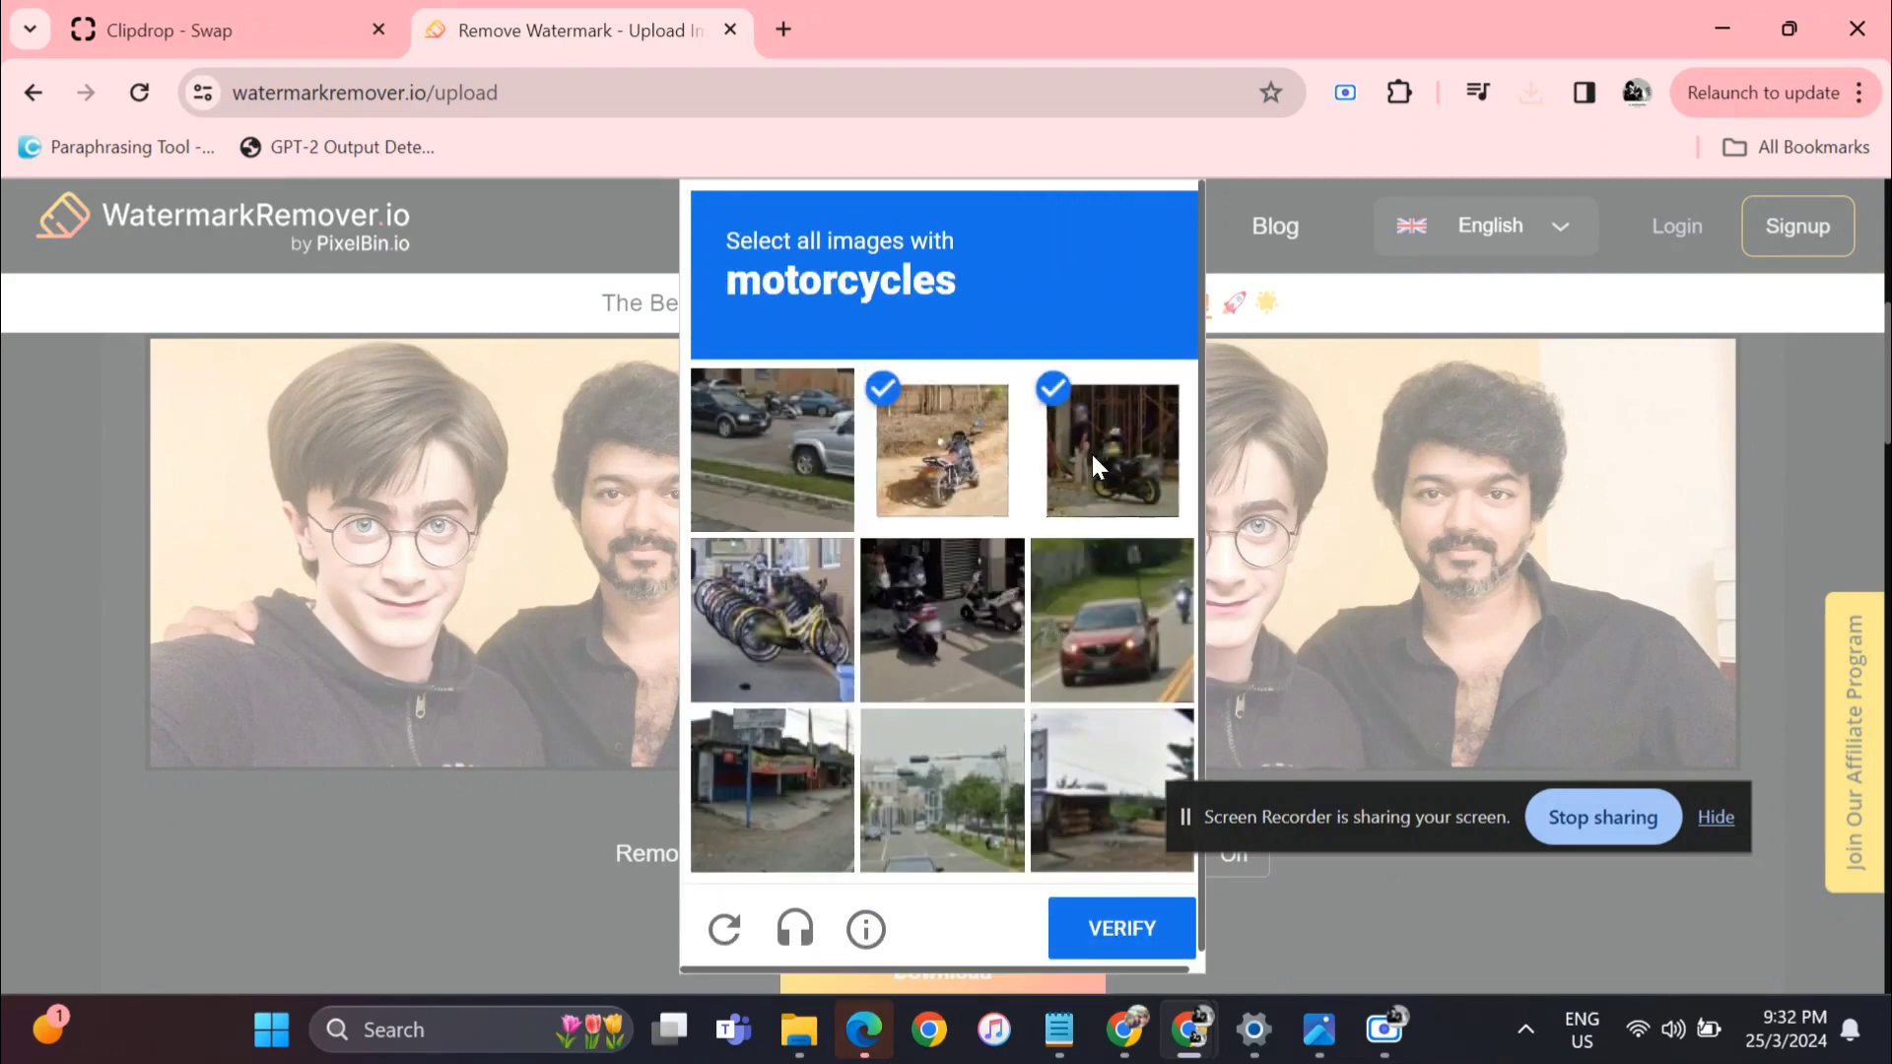
click(924, 644)
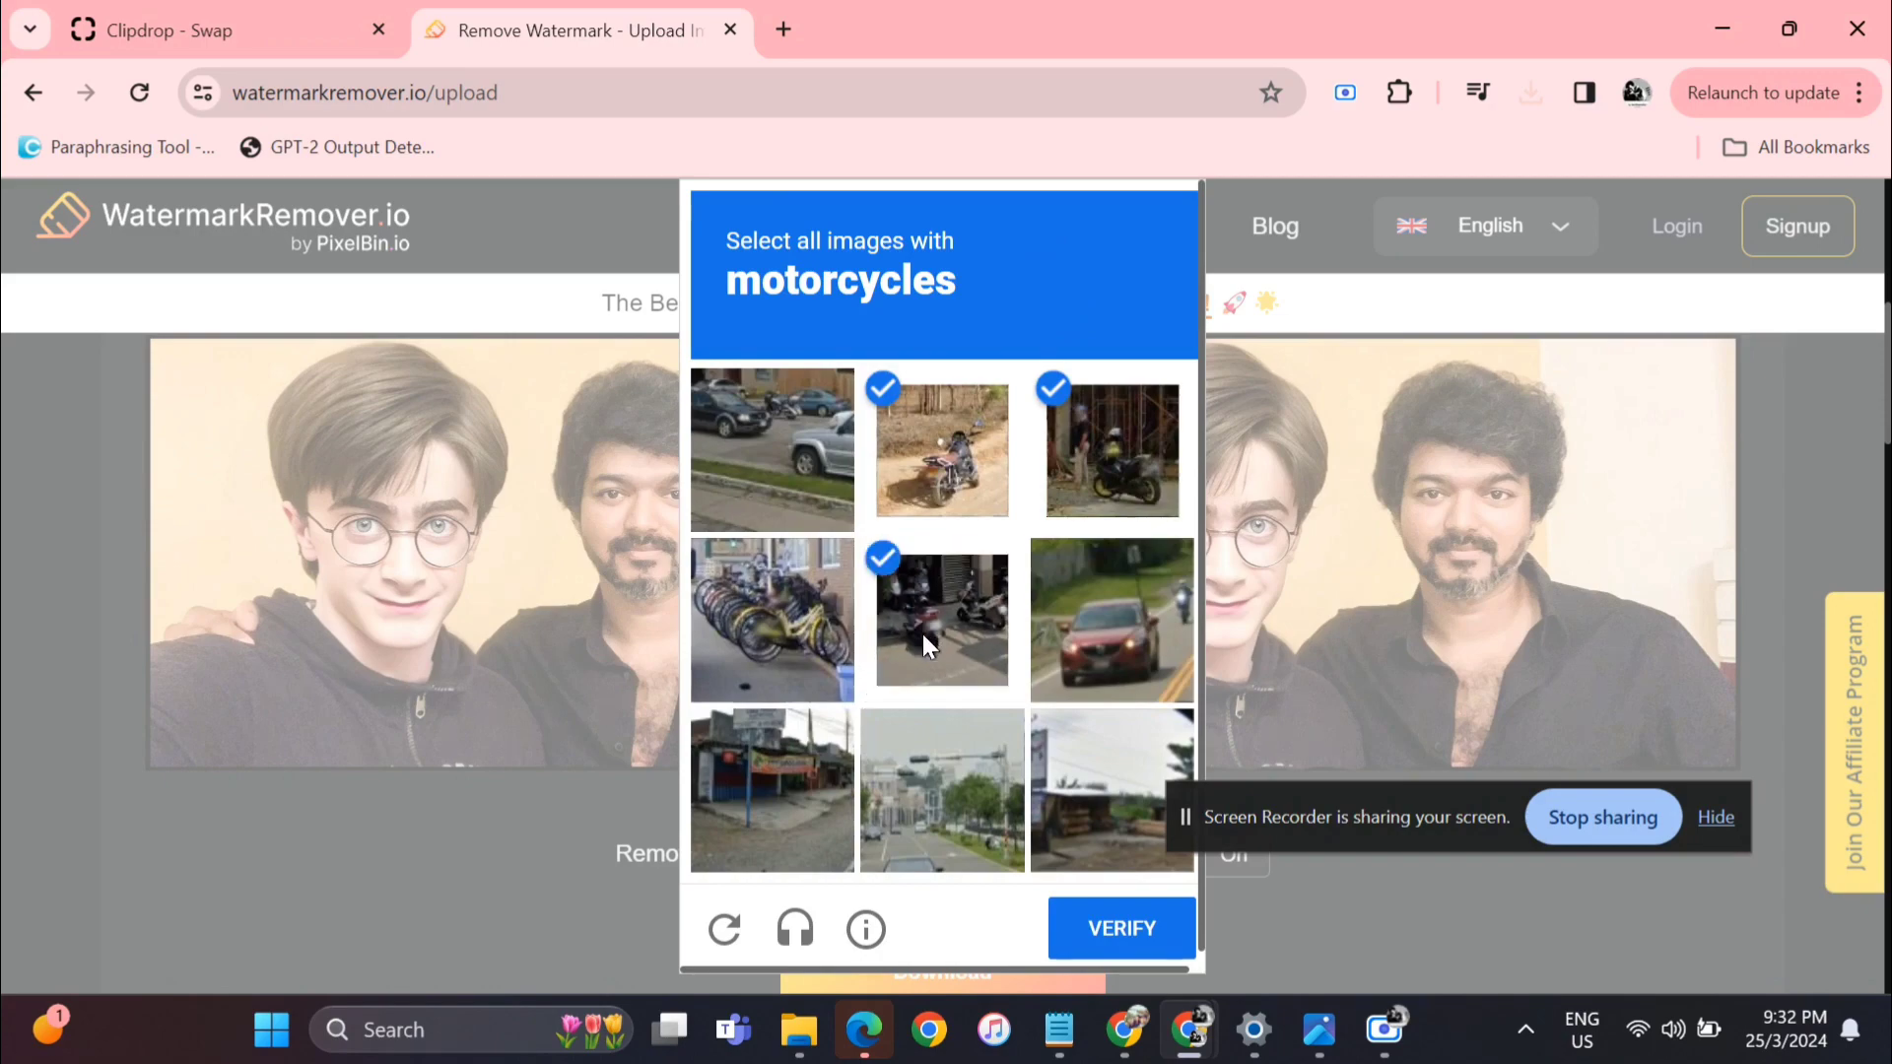
click(1096, 926)
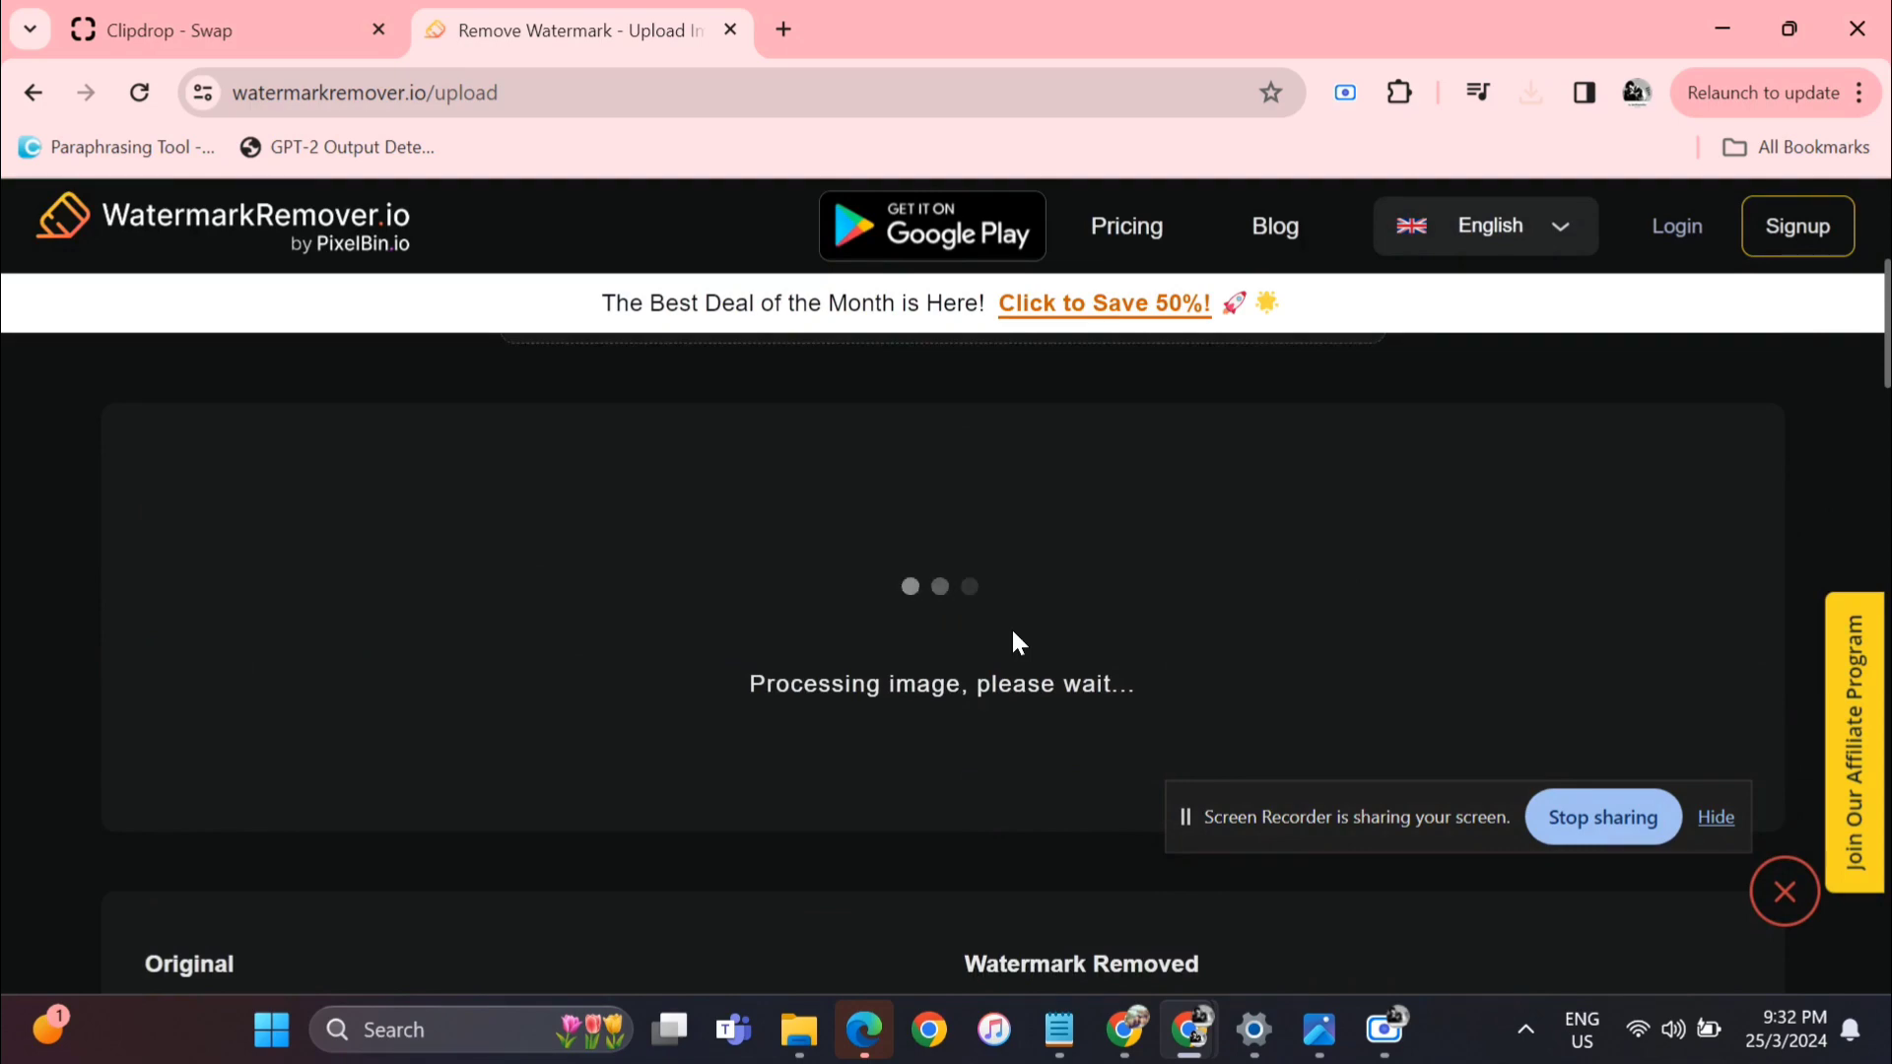
- Download the watermark-removed image and show the recent download history
scroll(1013, 631, down, 3)
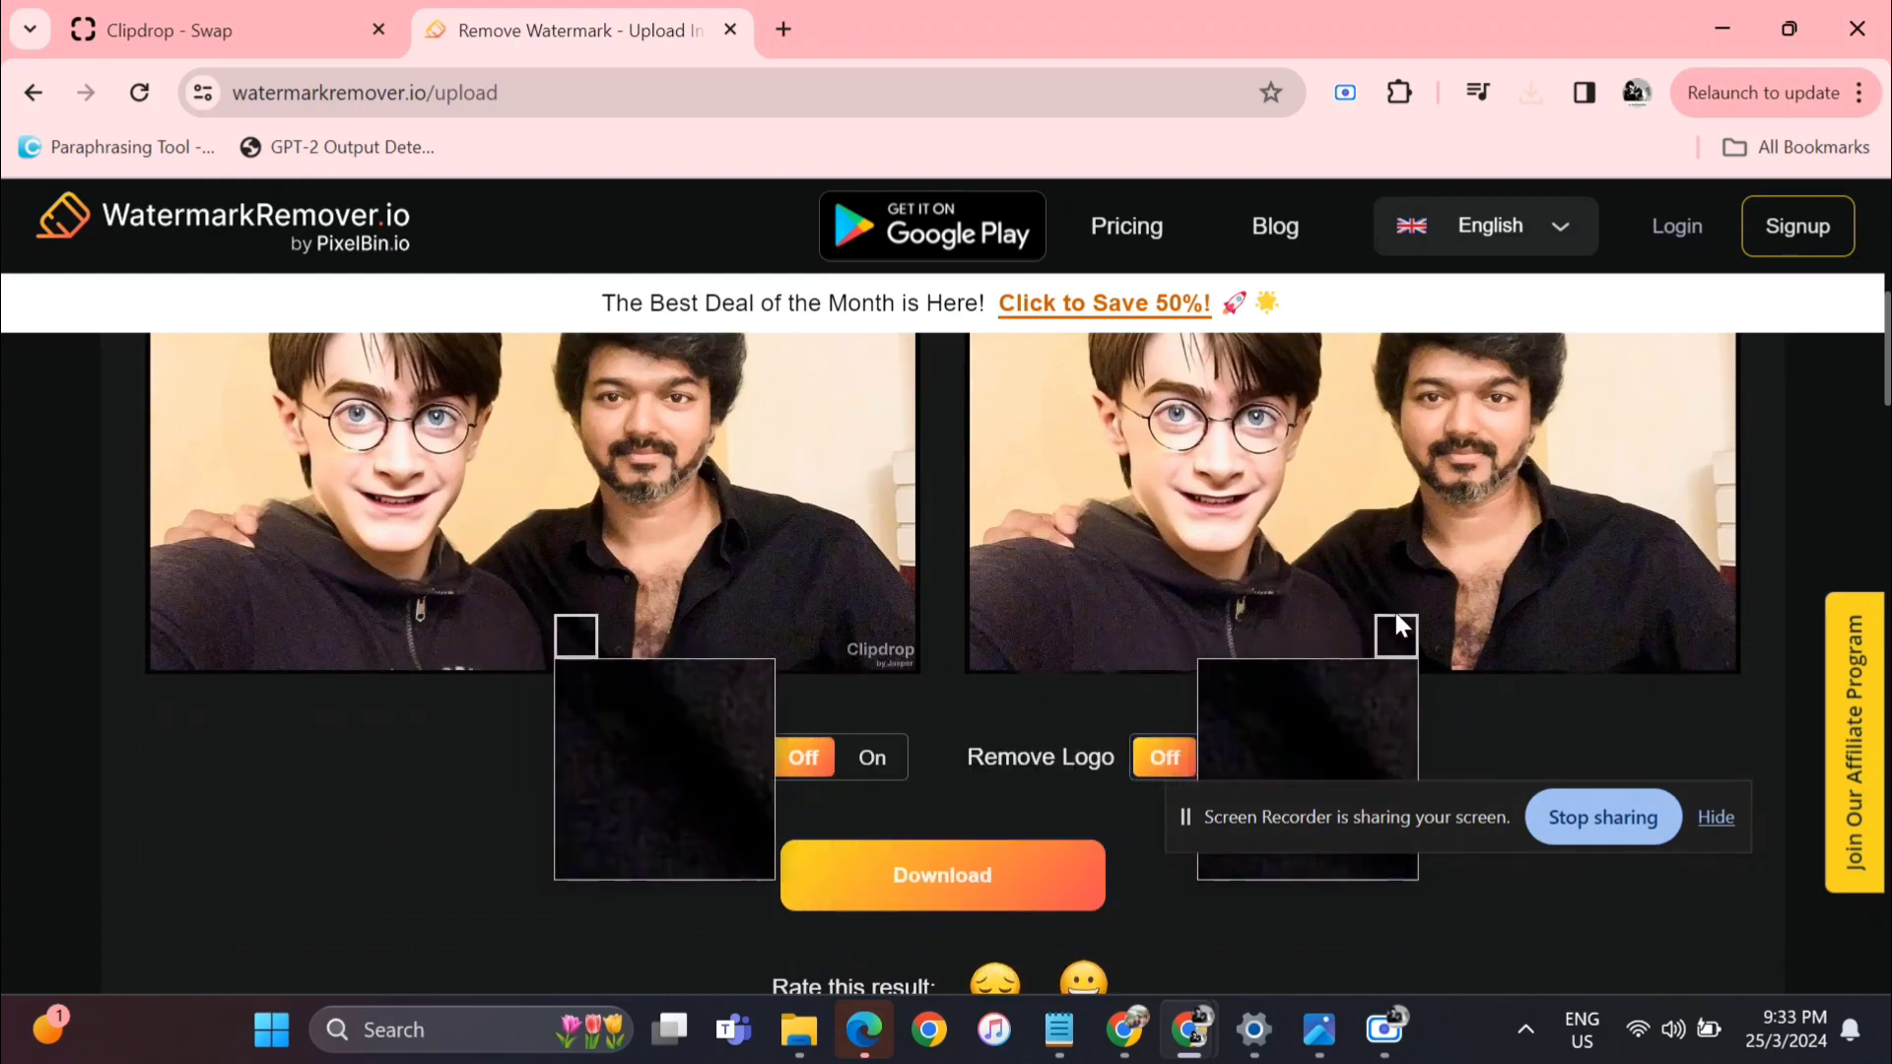
click(949, 880)
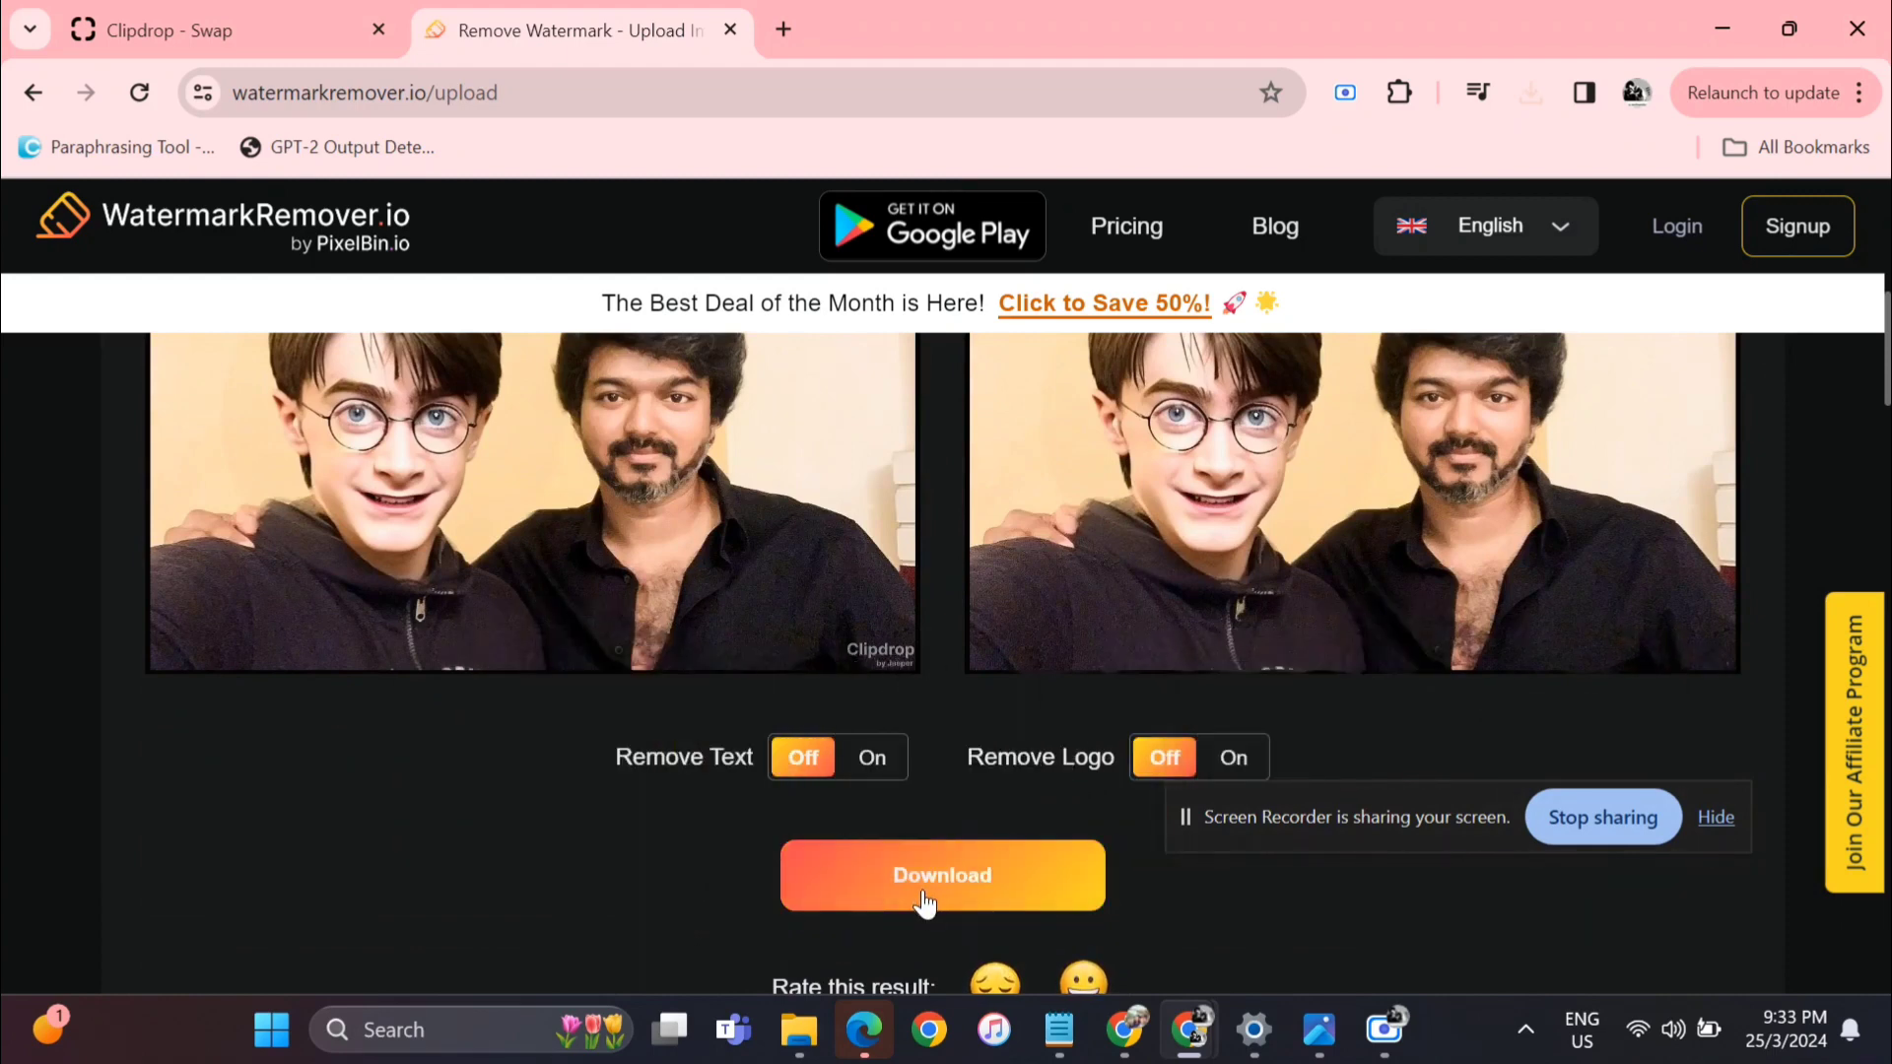
click(1535, 88)
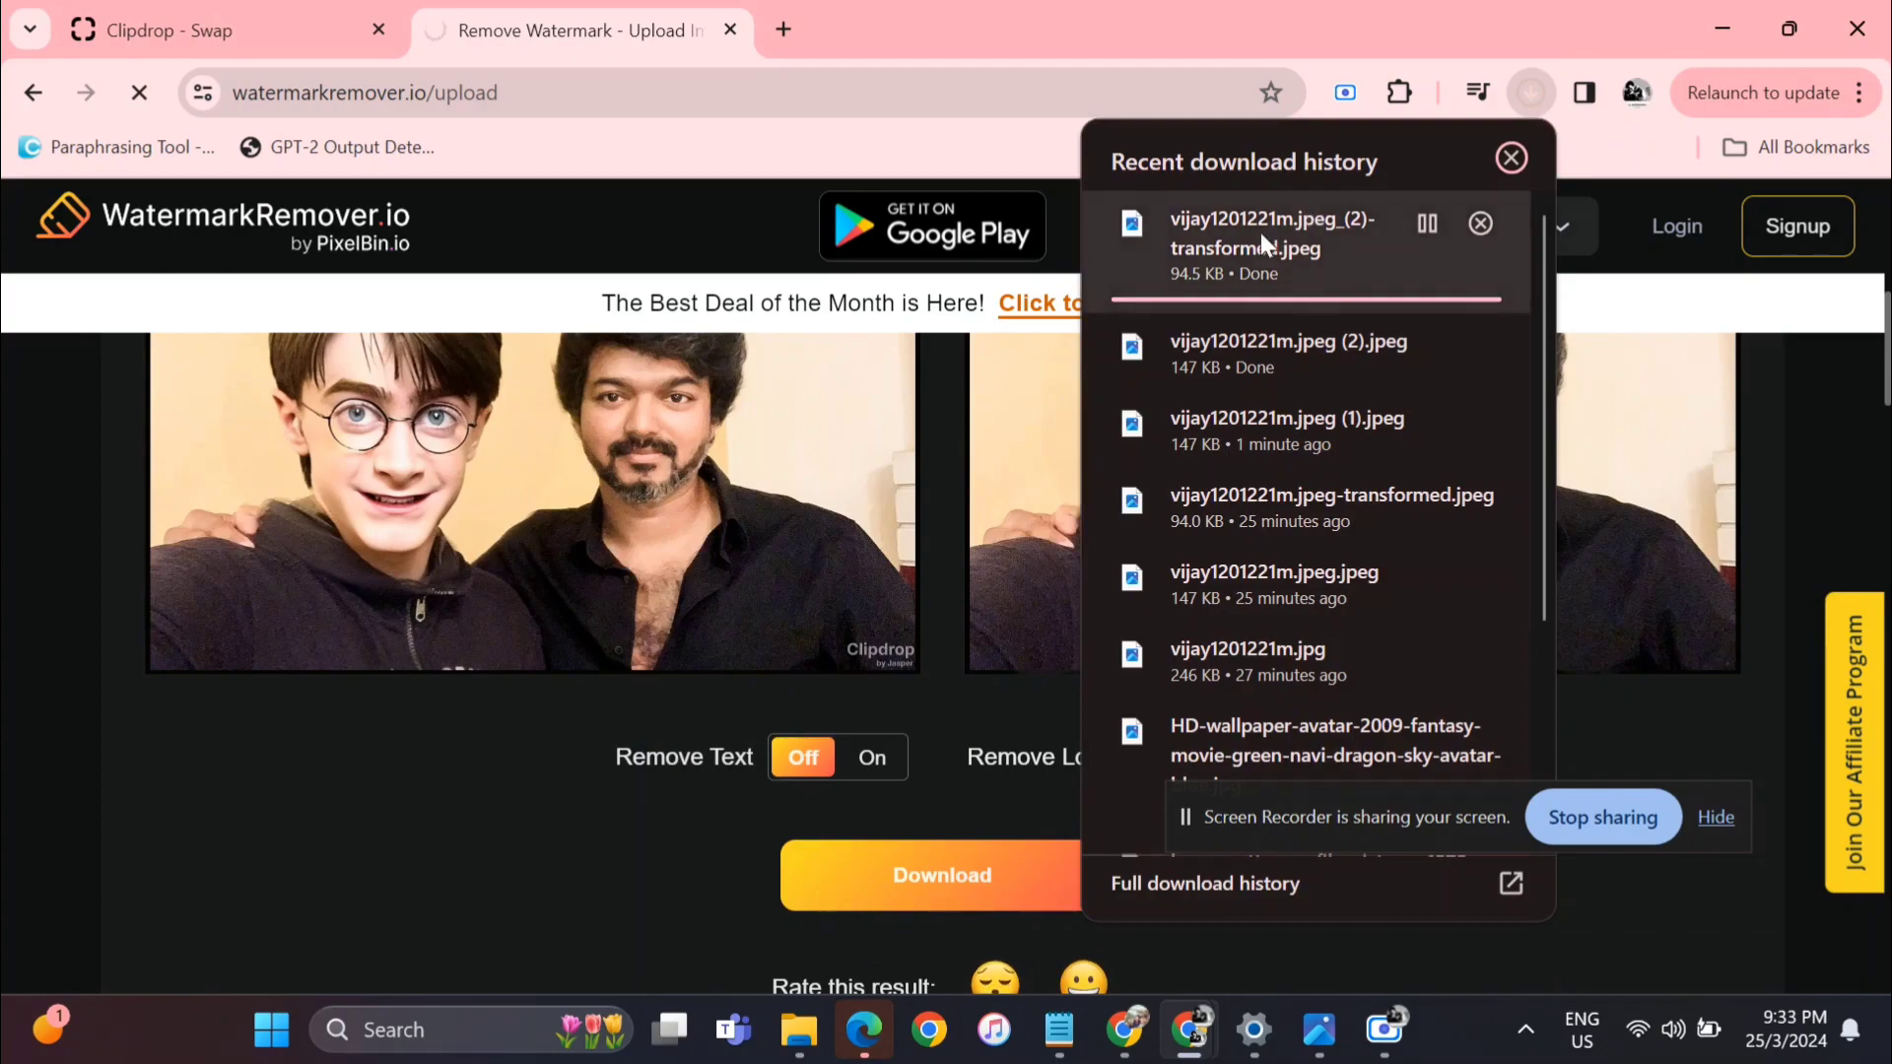